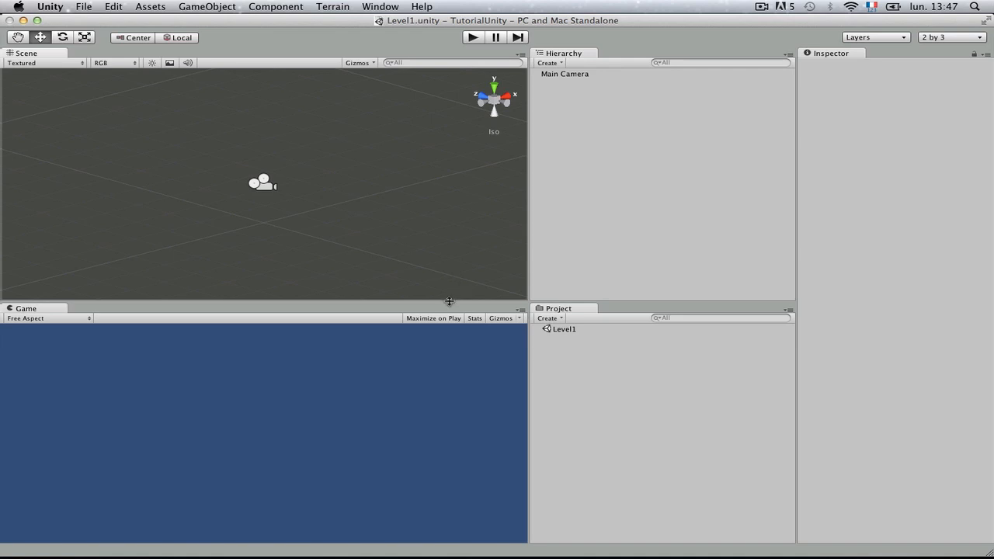
Enlarge the Game view's neighbours by making the Scene and Hierarchy views taller and widening the Hierarchy and Project columns.
{"action": "left_click_drag", "start_coordinate": [448, 303], "coordinate": [450, 337]}
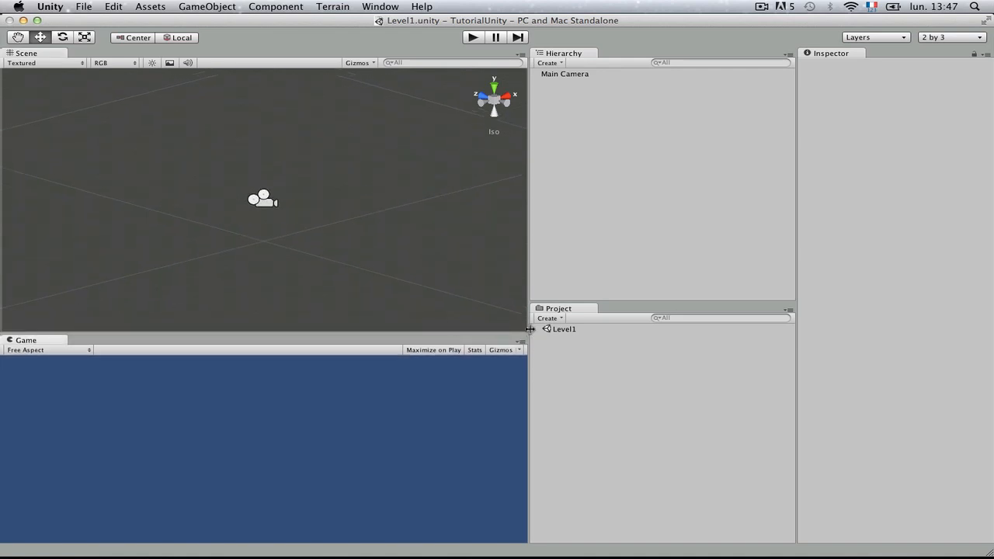
{"action": "left_click_drag", "start_coordinate": [529, 330], "coordinate": [492, 333]}
{"action": "left_click_drag", "start_coordinate": [515, 301], "coordinate": [511, 336]}
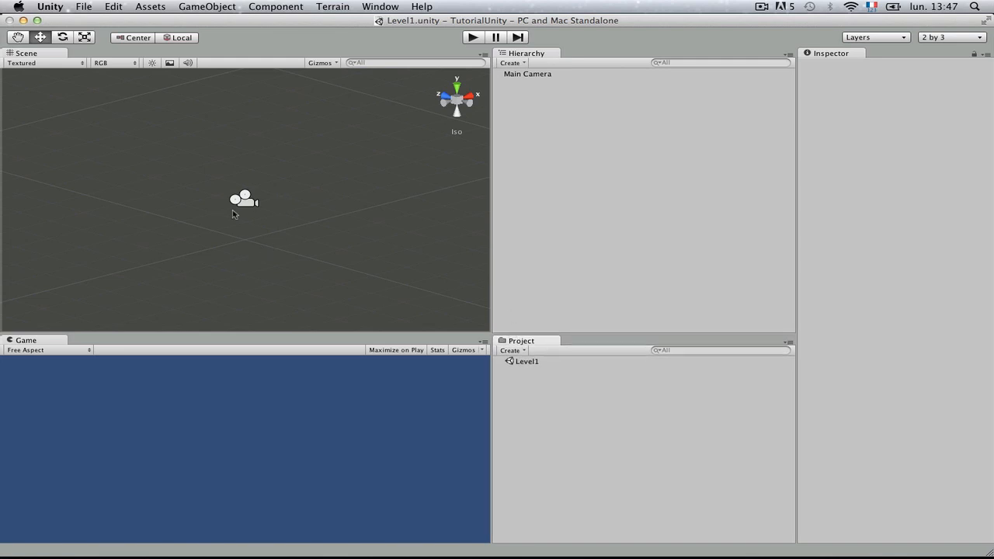
Look around the empty scene and examine the Main Camera's components, leaving nothing selected.
{"action": "scroll", "coordinate": [243, 230], "scroll_direction": "down", "scroll_amount": 3}
{"action": "scroll", "coordinate": [258, 245], "scroll_direction": "up", "scroll_amount": 5}
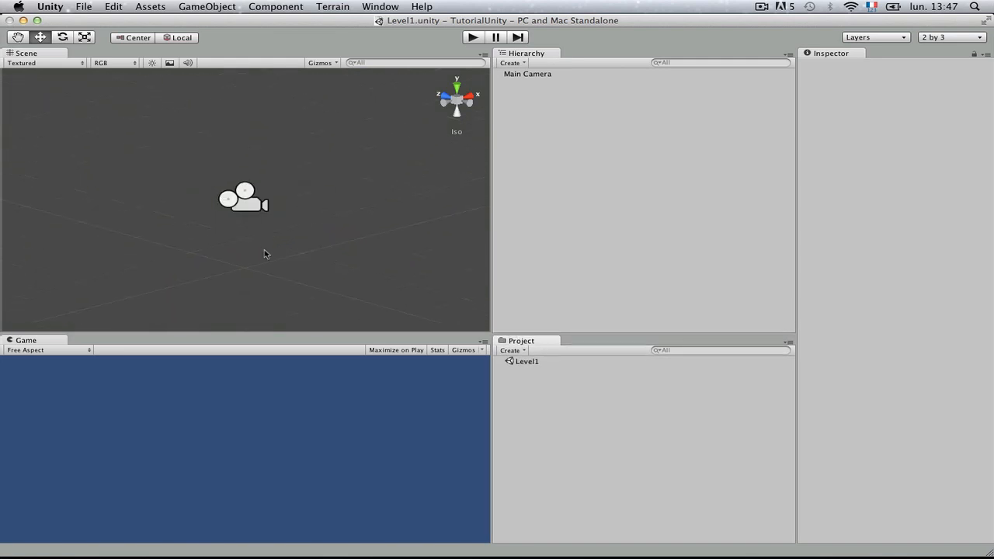
{"action": "left_click_drag", "start_coordinate": [264, 250], "coordinate": [393, 272], "text": "alt"}
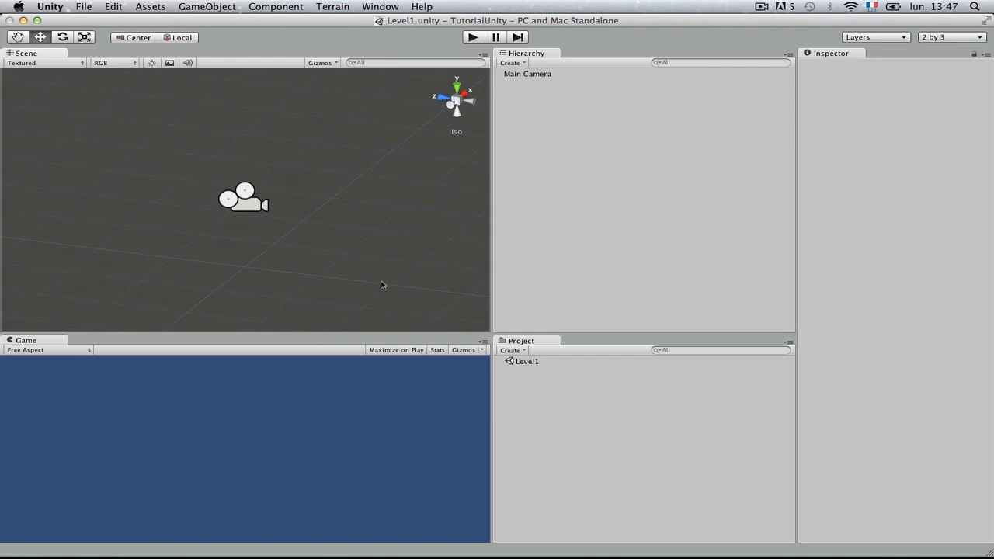
{"action": "scroll", "coordinate": [382, 285], "scroll_direction": "down", "scroll_amount": 2}
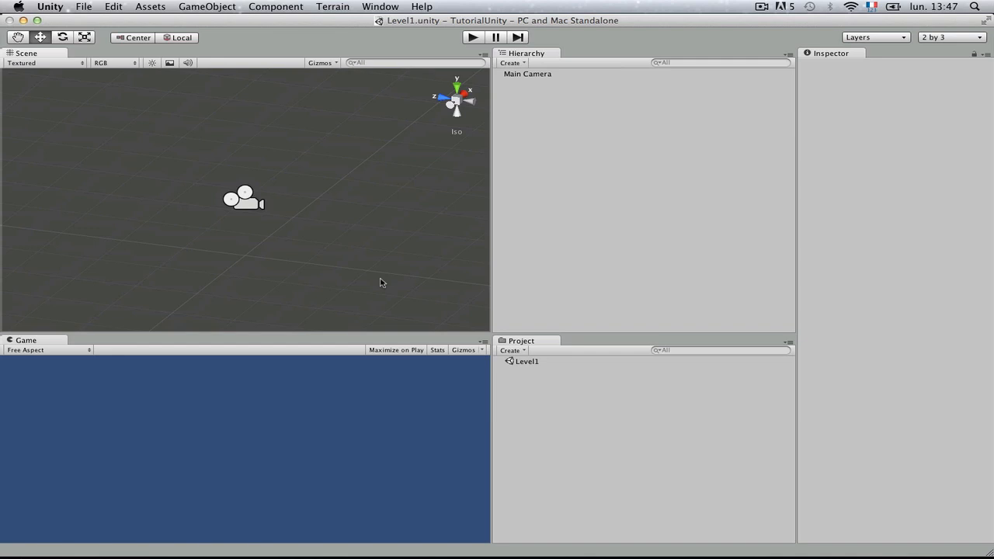
{"action": "left_click", "coordinate": [544, 121]}
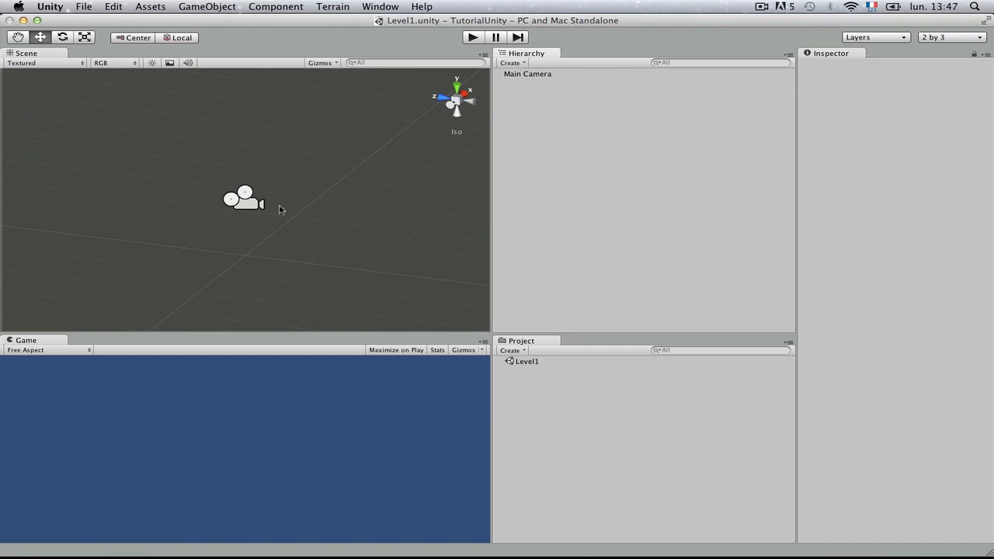
{"action": "left_click", "coordinate": [564, 75]}
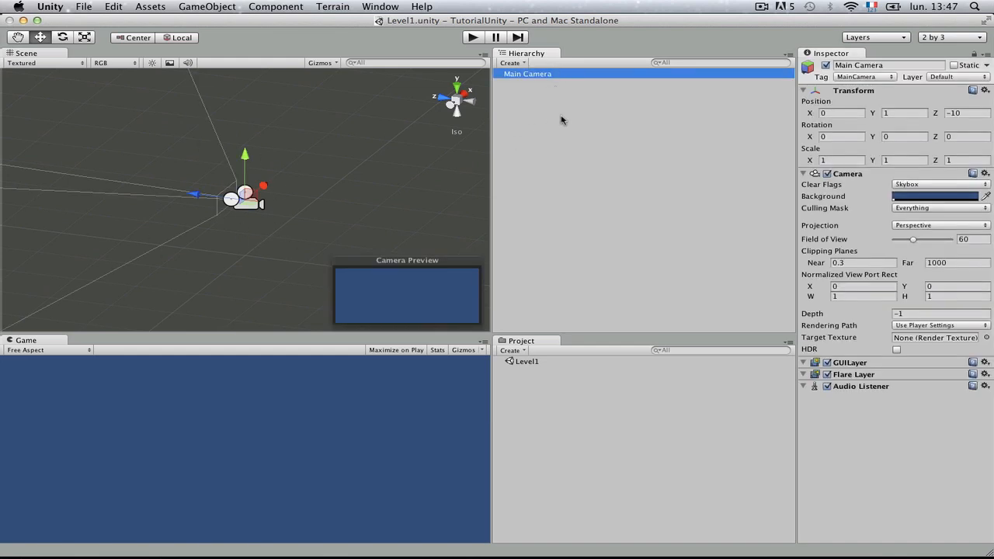
{"action": "left_click", "coordinate": [513, 147]}
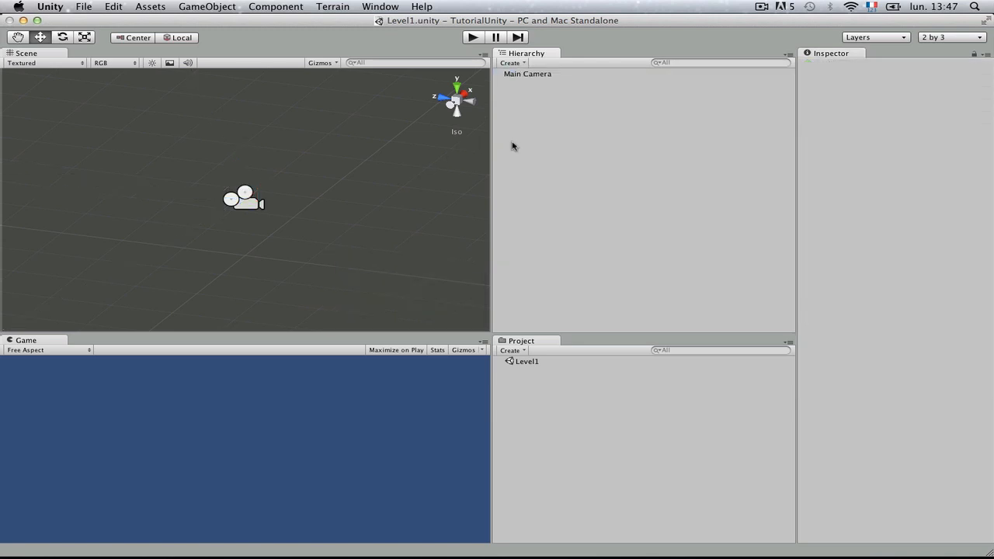
Add a cube game object to the scene.
{"action": "left_click", "coordinate": [199, 6]}
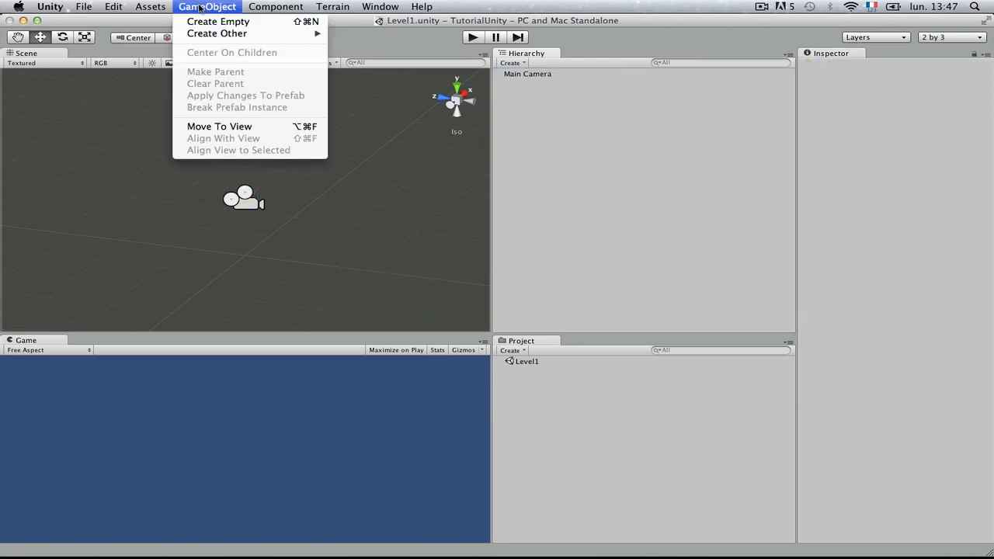
{"action": "mouse_move", "coordinate": [209, 32]}
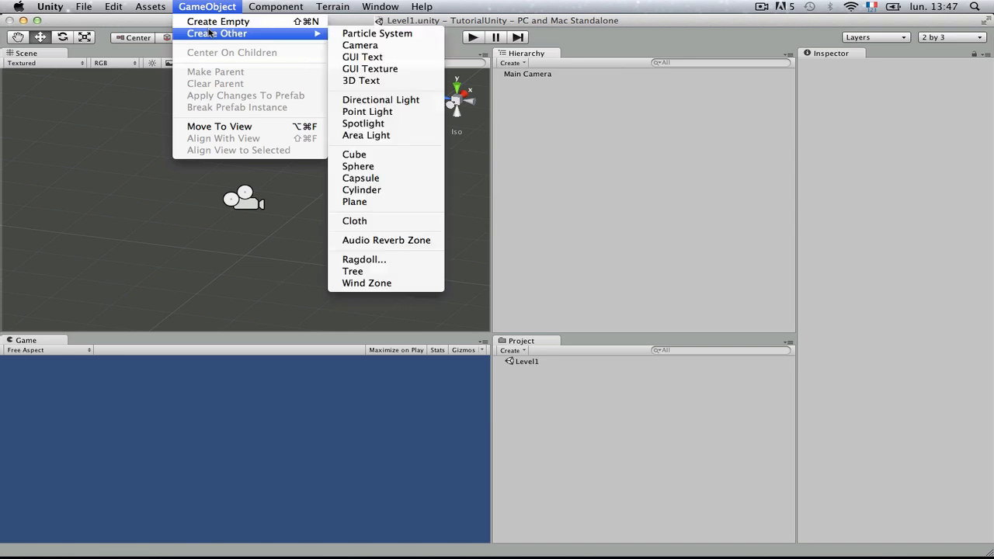
{"action": "left_click", "coordinate": [377, 155]}
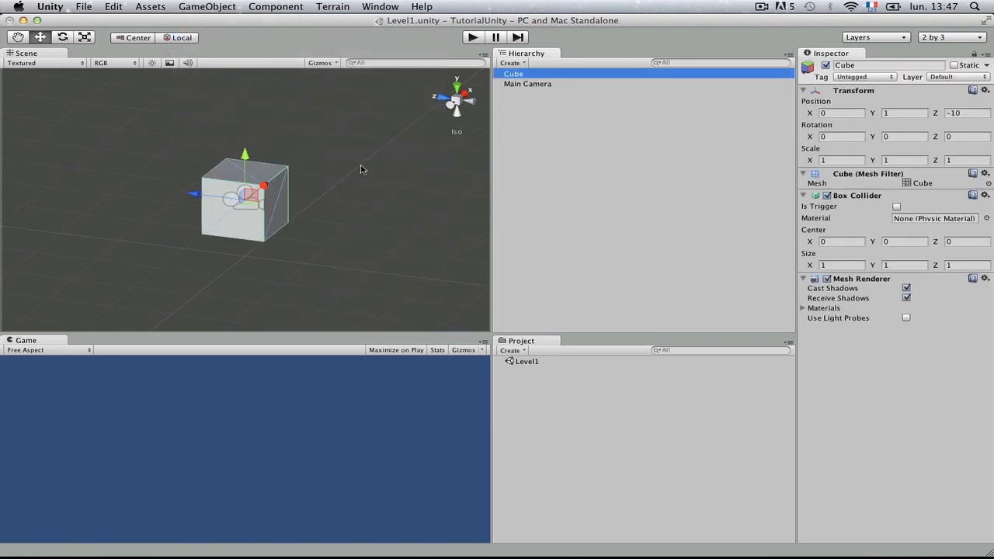
Move the cube down and away in front of the camera, to about X -0.06, Y 0.4, Z -6.32.
{"action": "left_click_drag", "start_coordinate": [244, 182], "coordinate": [89, 222], "text": "alt"}
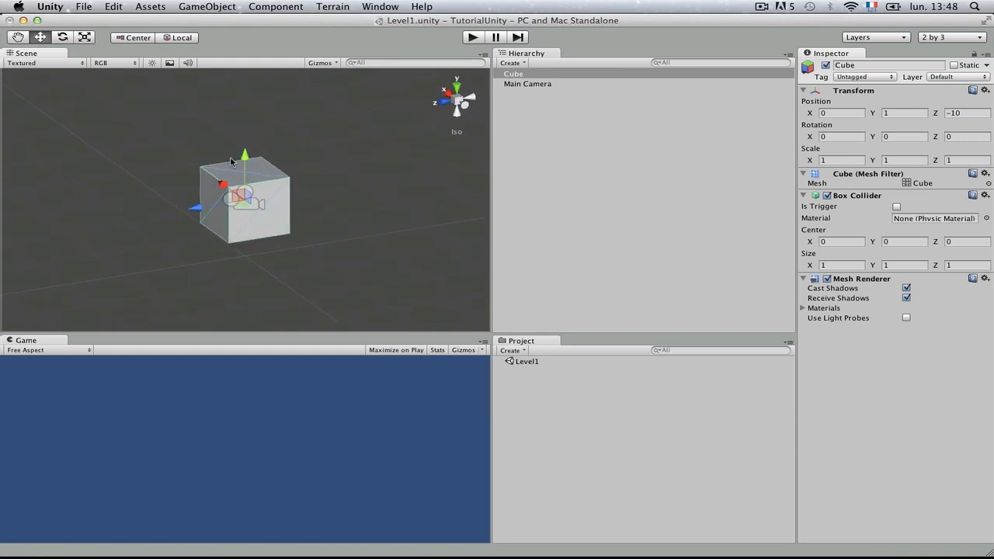
{"action": "left_click_drag", "start_coordinate": [248, 156], "coordinate": [252, 193]}
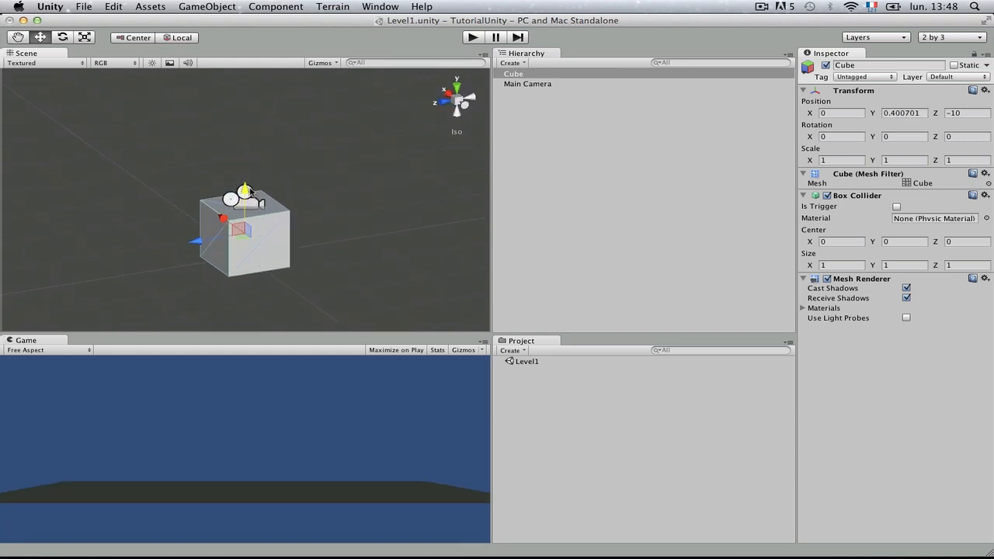
{"action": "left_click_drag", "start_coordinate": [218, 240], "coordinate": [594, 289]}
{"action": "middle_click_drag", "start_coordinate": [396, 278], "coordinate": [295, 207]}
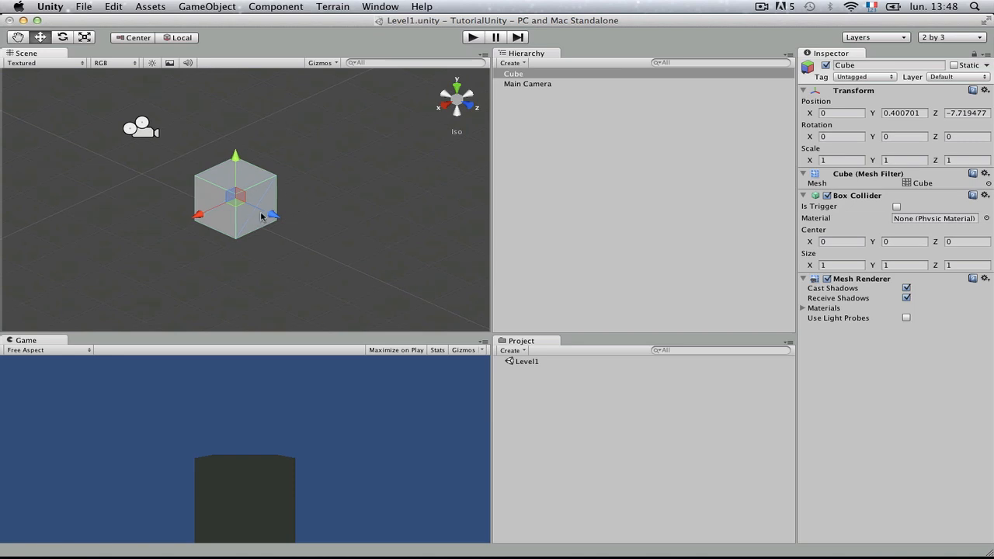
{"action": "left_click_drag", "start_coordinate": [280, 217], "coordinate": [259, 251]}
{"action": "left_click_drag", "start_coordinate": [260, 251], "coordinate": [291, 251], "text": "alt"}
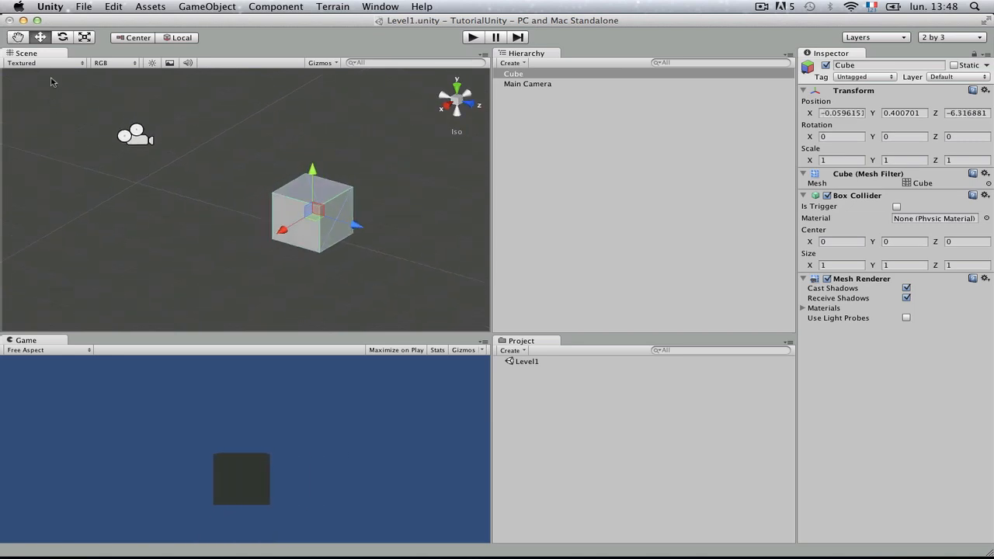
Try rotating the cube about its vertical axis and undo the rotation.
{"action": "left_click", "coordinate": [62, 37]}
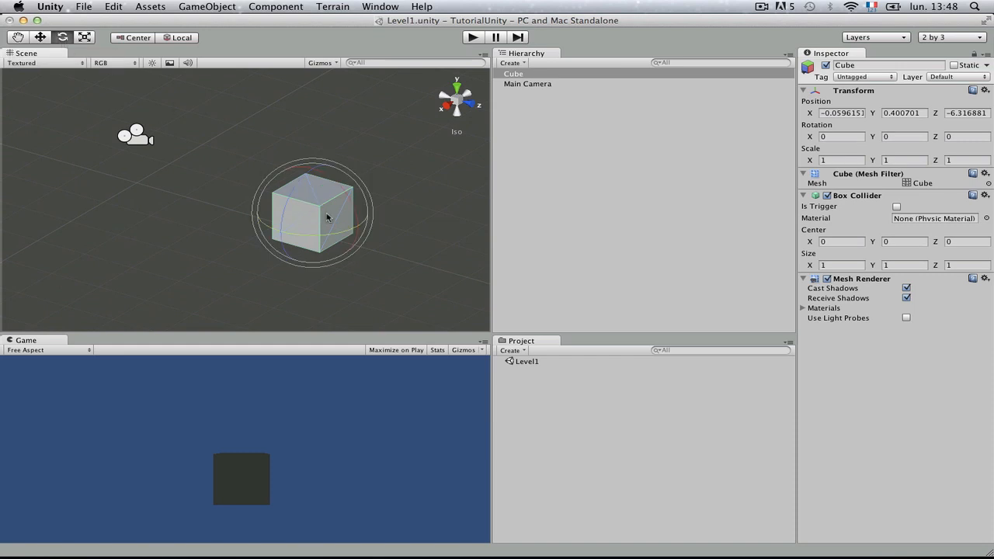
{"action": "key", "text": "w"}
{"action": "key", "text": "e"}
{"action": "mouse_move", "coordinate": [303, 233]}
{"action": "left_mouse_down"}
{"action": "mouse_move", "coordinate": [289, 234]}
{"action": "mouse_move", "coordinate": [323, 234]}
{"action": "left_mouse_up"}
{"action": "key", "text": "super+z"}
{"action": "key", "text": "super+z"}
Try scaling the cube along its X axis and undo the scaling.
{"action": "key", "text": "r"}
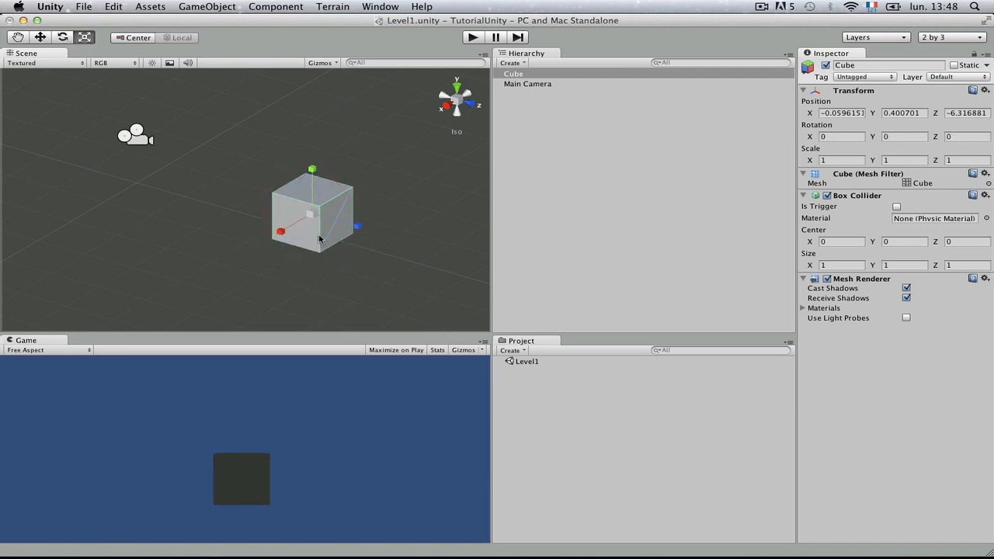
{"action": "left_click_drag", "start_coordinate": [284, 234], "coordinate": [347, 227]}
{"action": "key", "text": "super+z"}
{"action": "key", "text": "super+z"}
Switch the transform handles to Pivot mode and move the cube to about Z -6.57, undoing the extra shift along X.
{"action": "key", "text": "z"}
{"action": "key", "text": "w"}
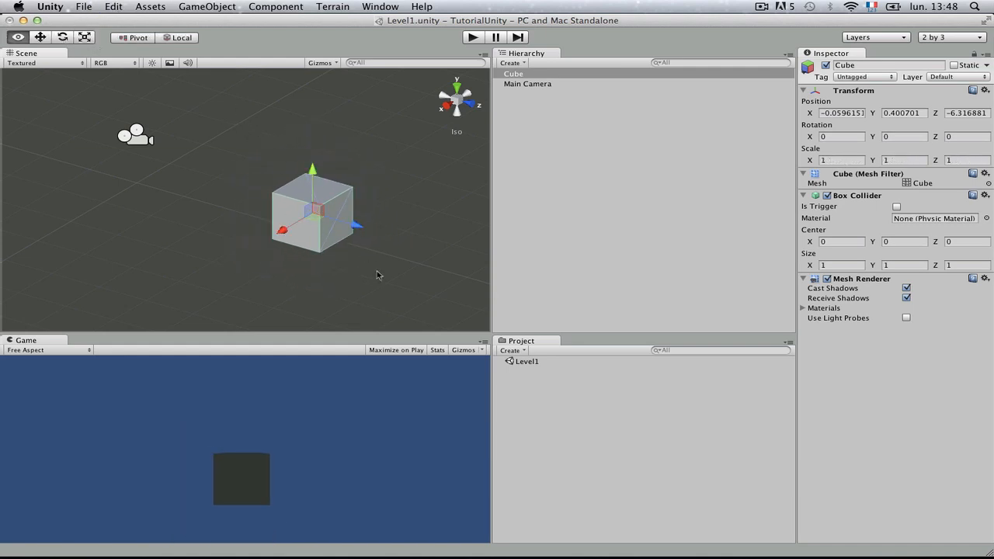
{"action": "left_click_drag", "start_coordinate": [377, 275], "coordinate": [233, 272], "text": "alt"}
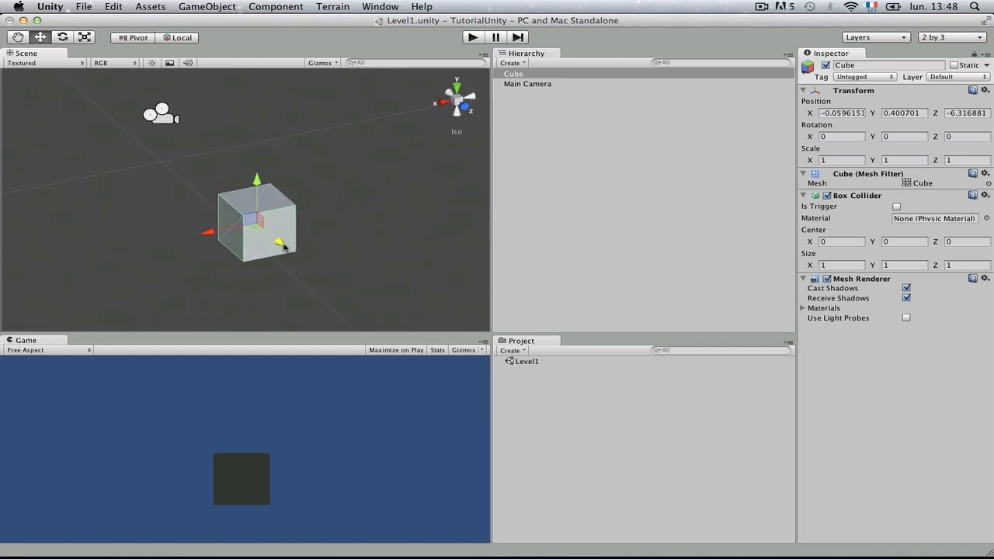
{"action": "left_click_drag", "start_coordinate": [275, 238], "coordinate": [273, 248]}
{"action": "left_click_drag", "start_coordinate": [204, 229], "coordinate": [238, 222]}
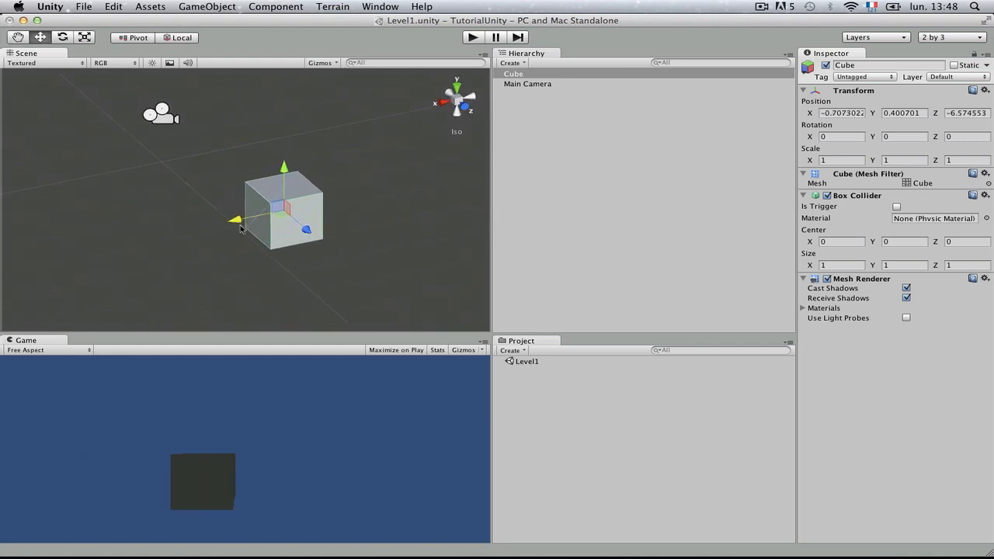
{"action": "key", "text": "super+z"}
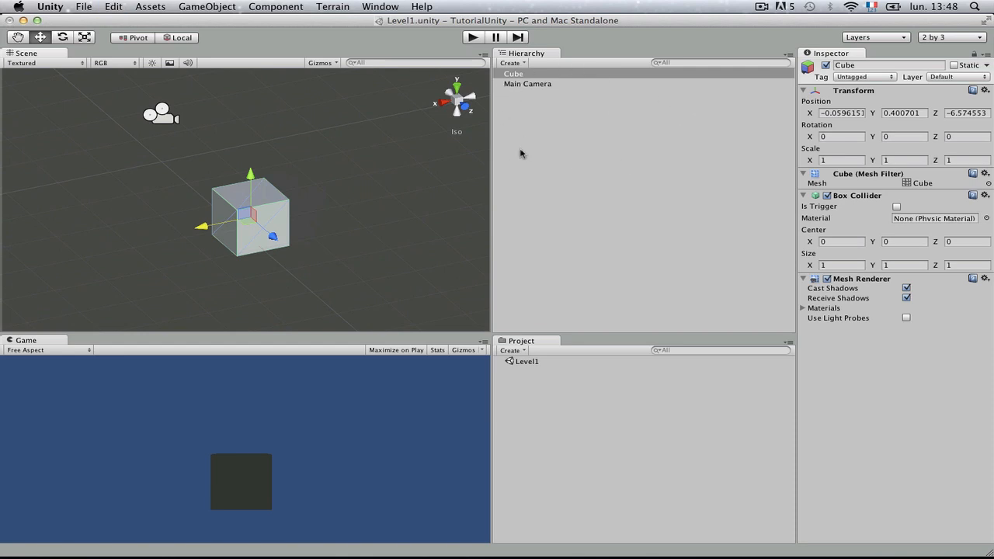
Examine the cube's components by selecting it from the Hierarchy and directly in the Scene view.
{"action": "left_click", "coordinate": [590, 166]}
{"action": "left_click", "coordinate": [513, 74]}
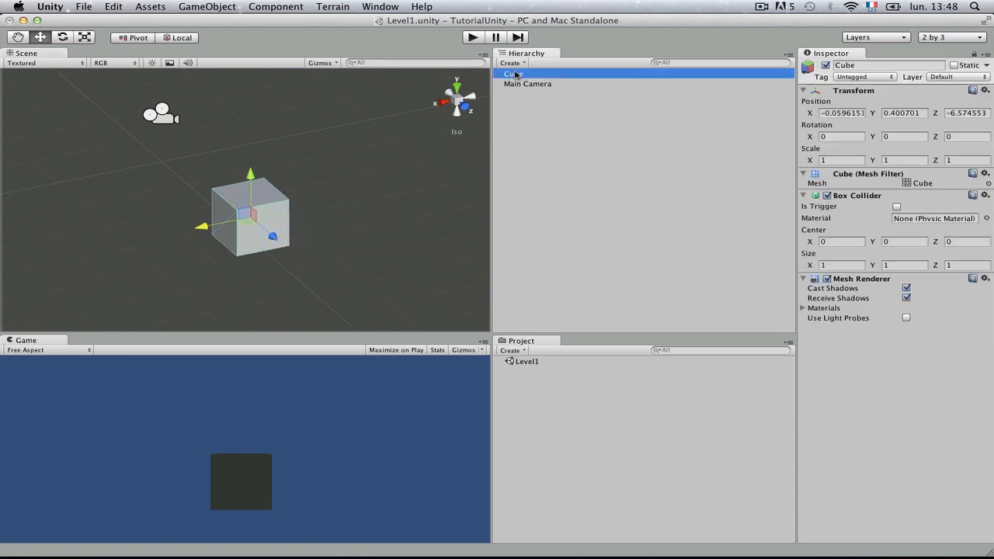
{"action": "left_click", "coordinate": [566, 438]}
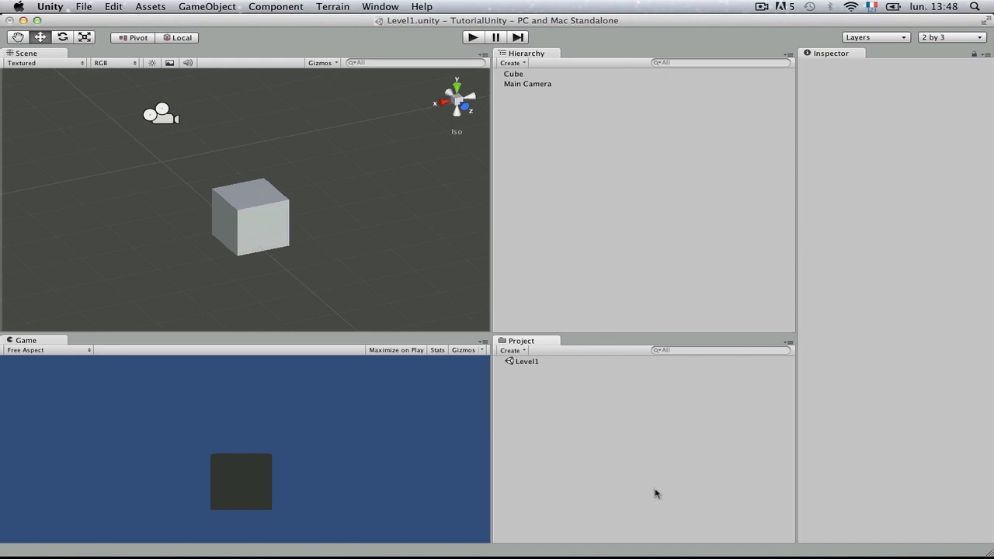
{"action": "left_click", "coordinate": [246, 204]}
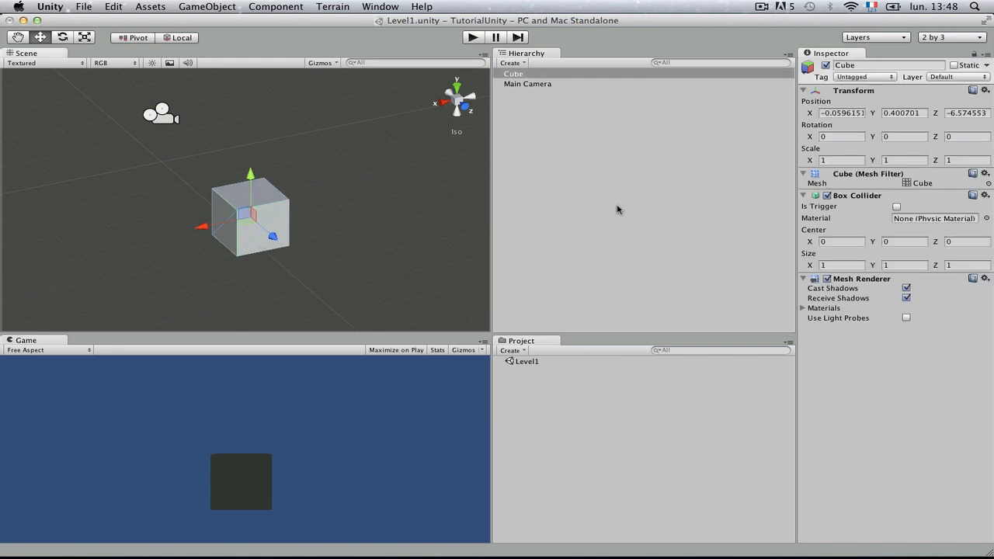
{"action": "scroll", "coordinate": [324, 191], "scroll_direction": "down", "scroll_amount": 2}
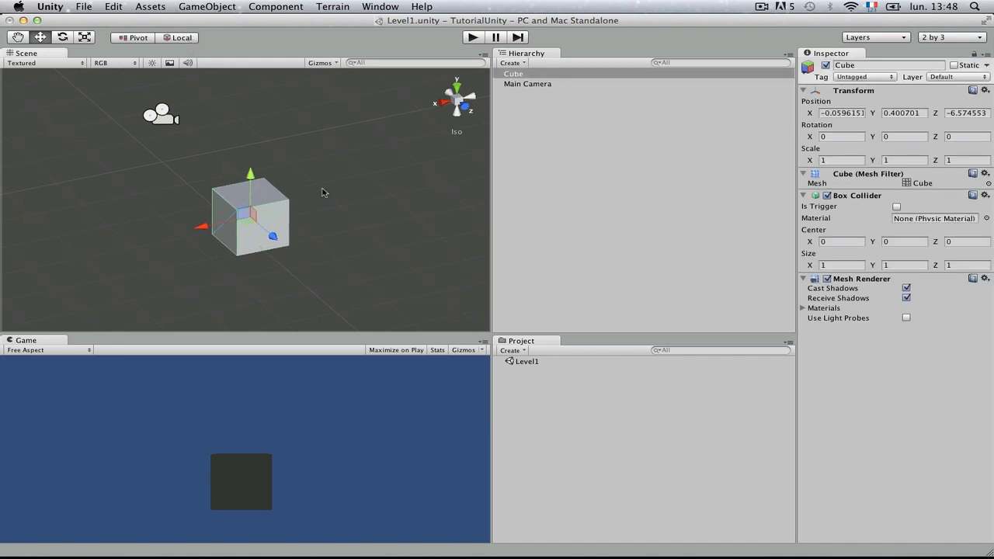
{"action": "left_click", "coordinate": [628, 407]}
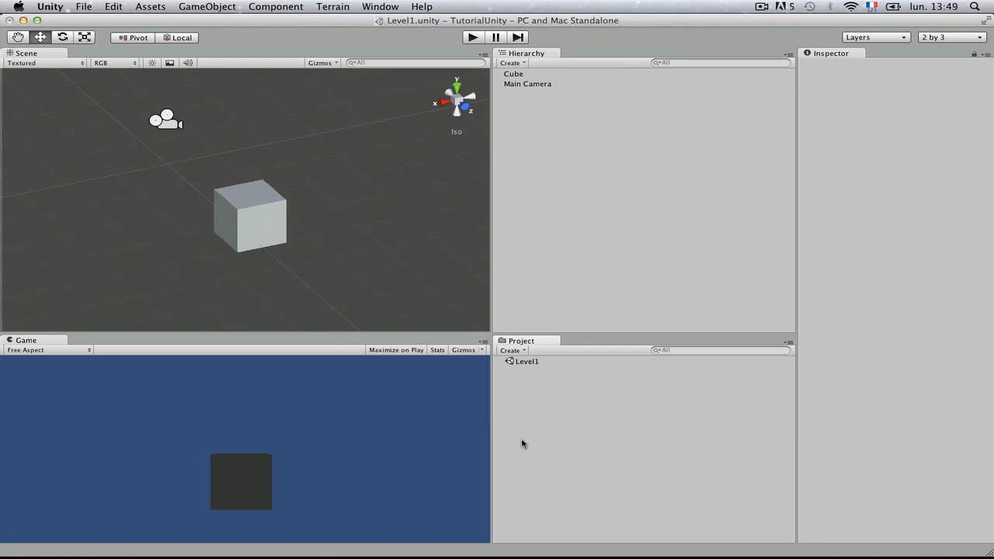
{"action": "left_click", "coordinate": [524, 74]}
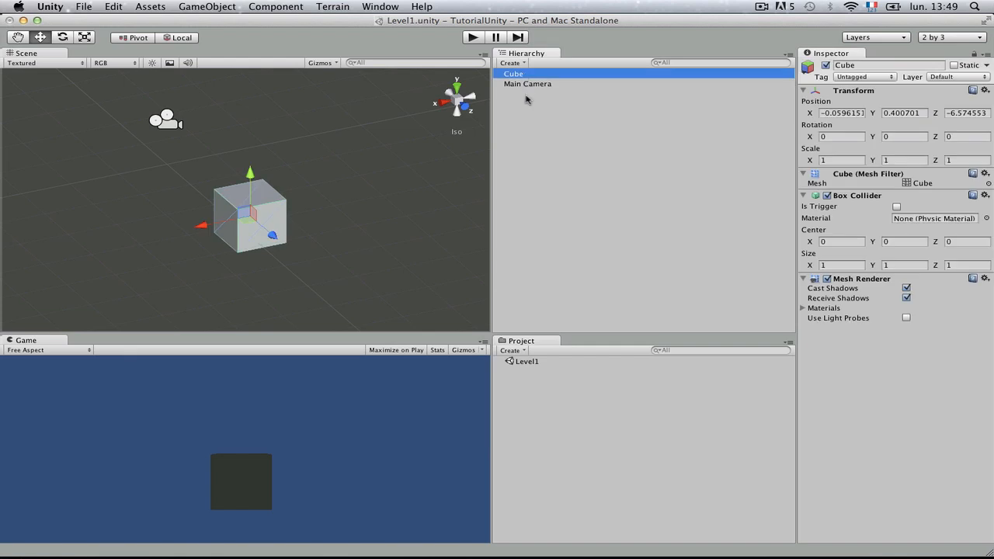
{"action": "left_click", "coordinate": [570, 400]}
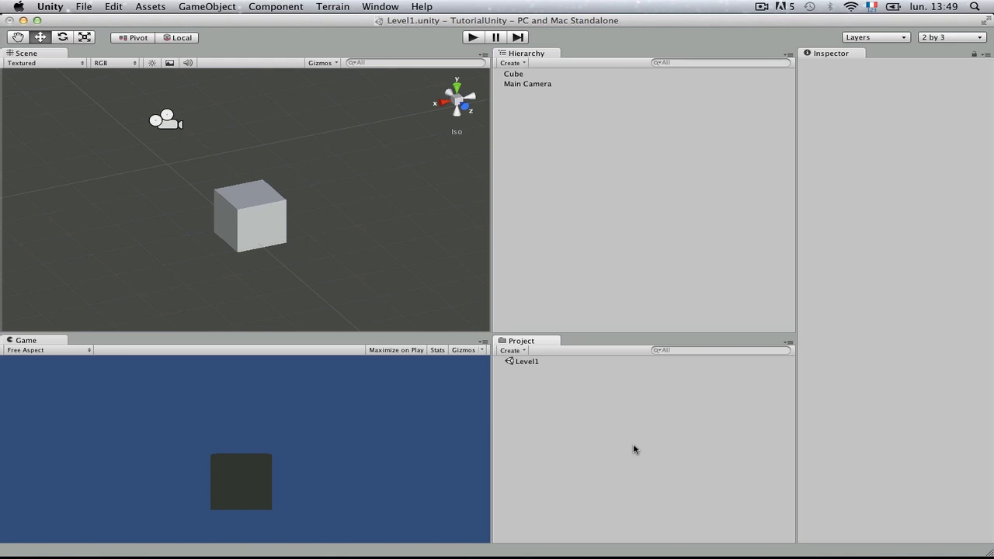
Select the cube and widen the Inspector to give its component fields more room.
{"action": "left_click", "coordinate": [522, 75]}
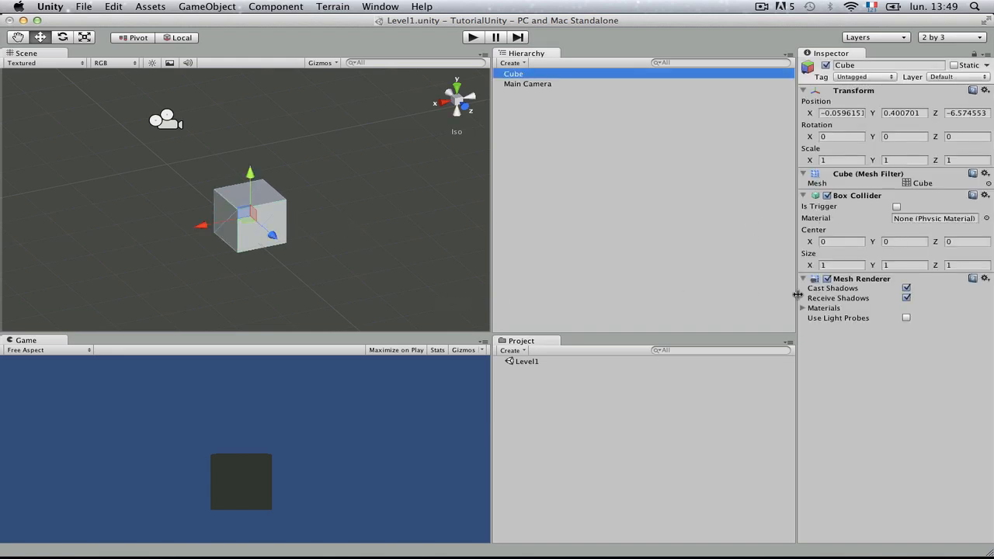
{"action": "left_click_drag", "start_coordinate": [798, 294], "coordinate": [739, 296]}
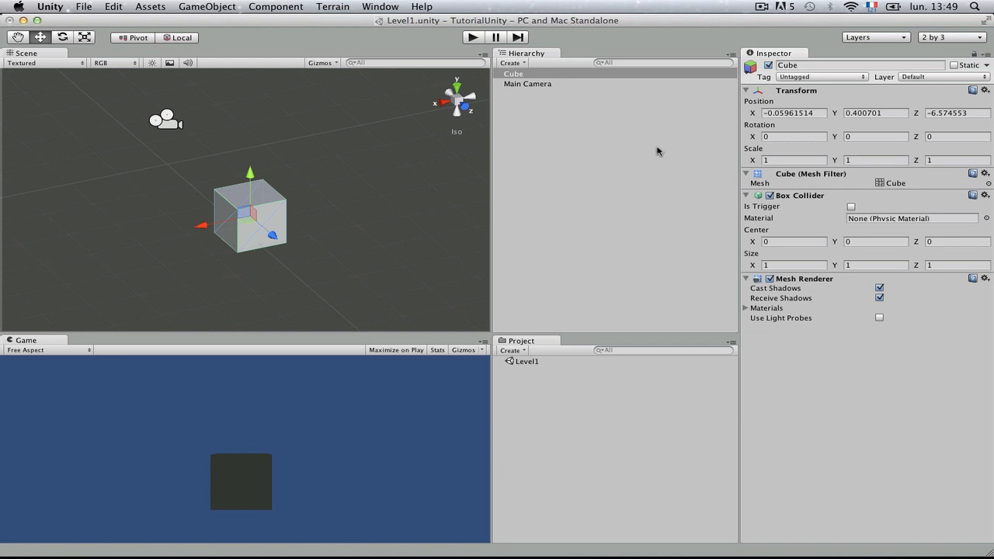
Rename the cube to MonGO in the Hierarchy.
{"action": "left_click", "coordinate": [795, 65]}
{"action": "left_click", "coordinate": [512, 75]}
{"action": "key", "text": "Return"}
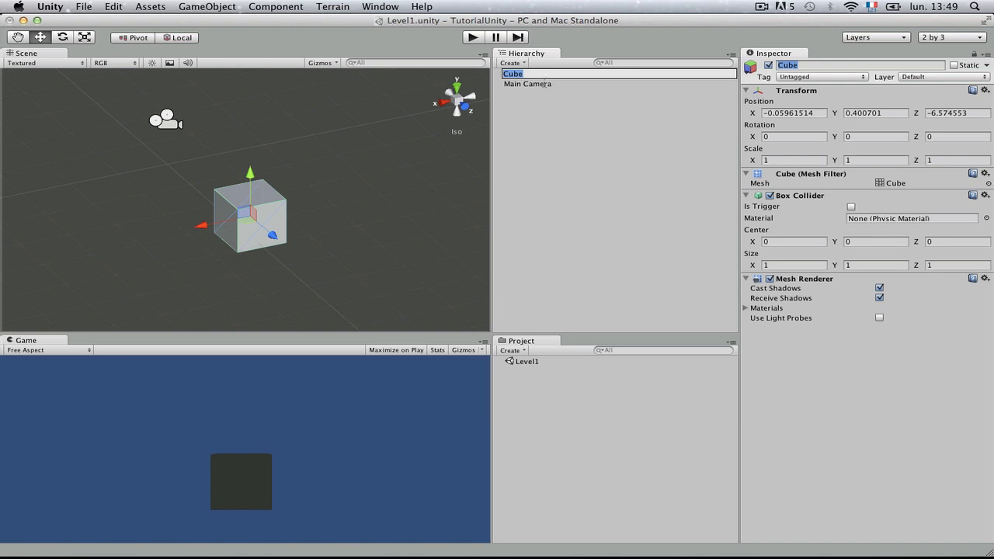
{"action": "type", "text": "MonGO"}
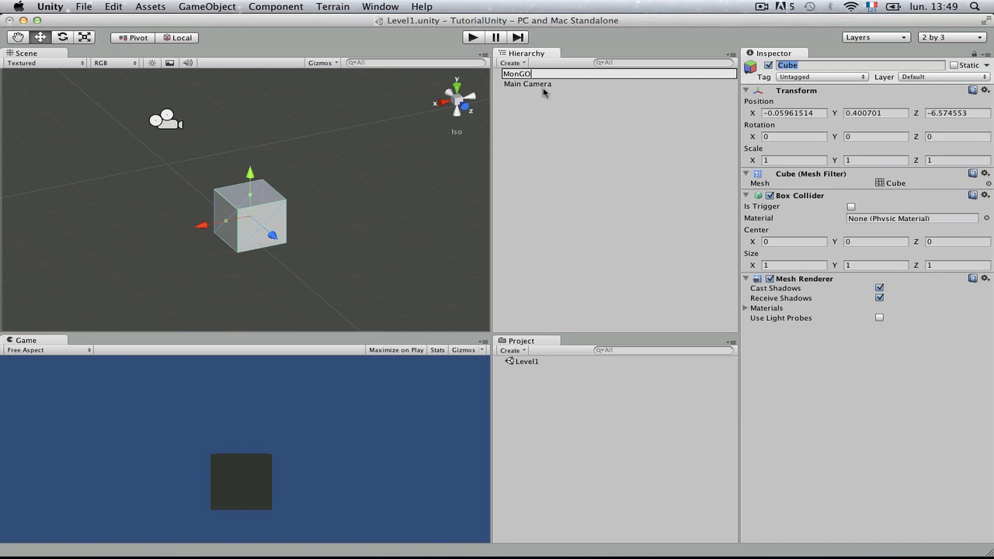
{"action": "left_click", "coordinate": [545, 90]}
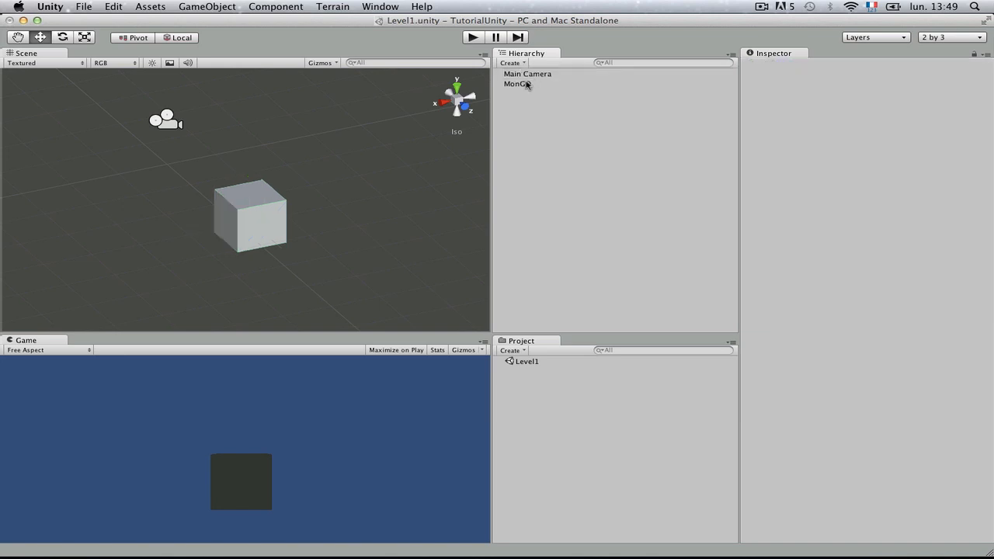
Select MonGO and examine its editable name and the list of available tags.
{"action": "left_click", "coordinate": [526, 83]}
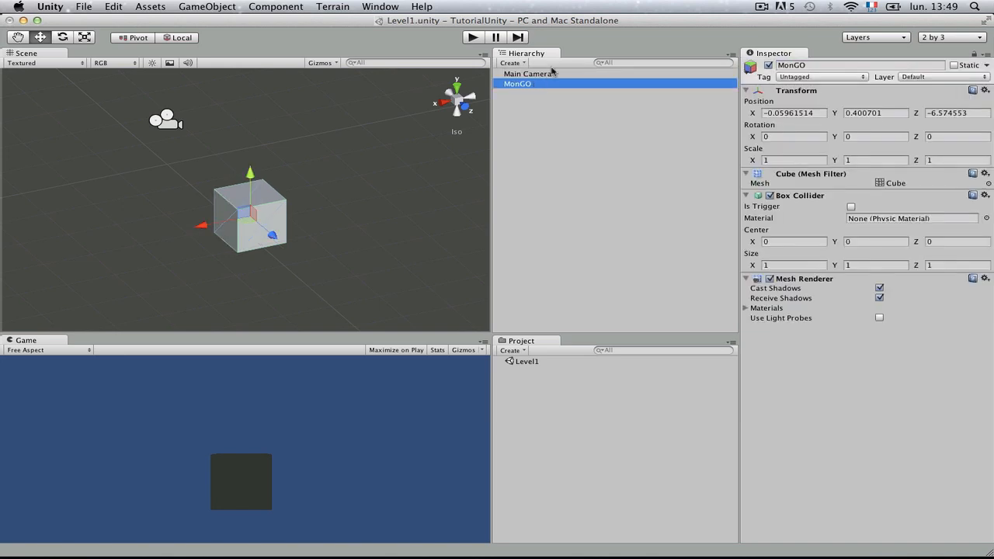
{"action": "left_click", "coordinate": [781, 66]}
{"action": "left_click", "coordinate": [821, 68]}
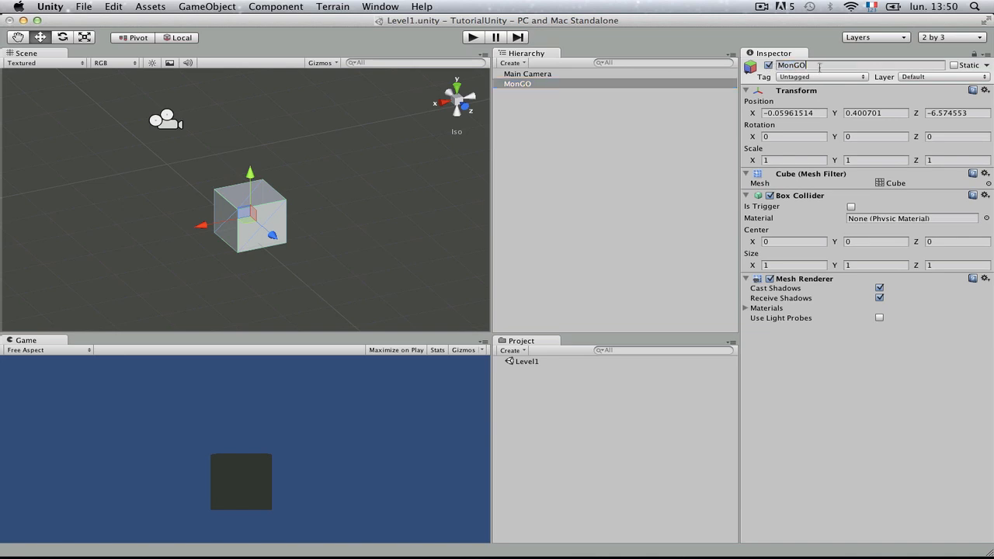
{"action": "double_click", "coordinate": [778, 67]}
{"action": "left_click", "coordinate": [815, 77]}
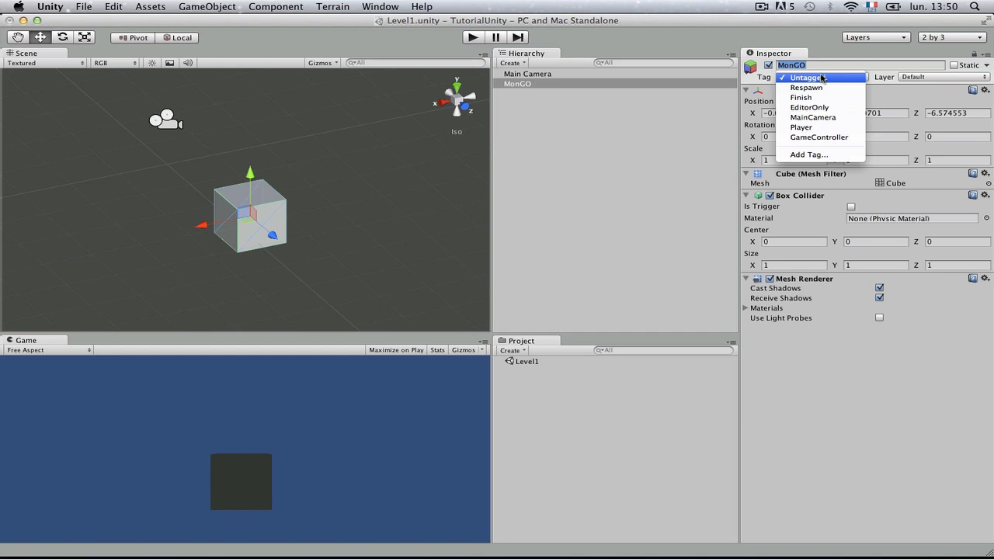
{"action": "left_click", "coordinate": [762, 82]}
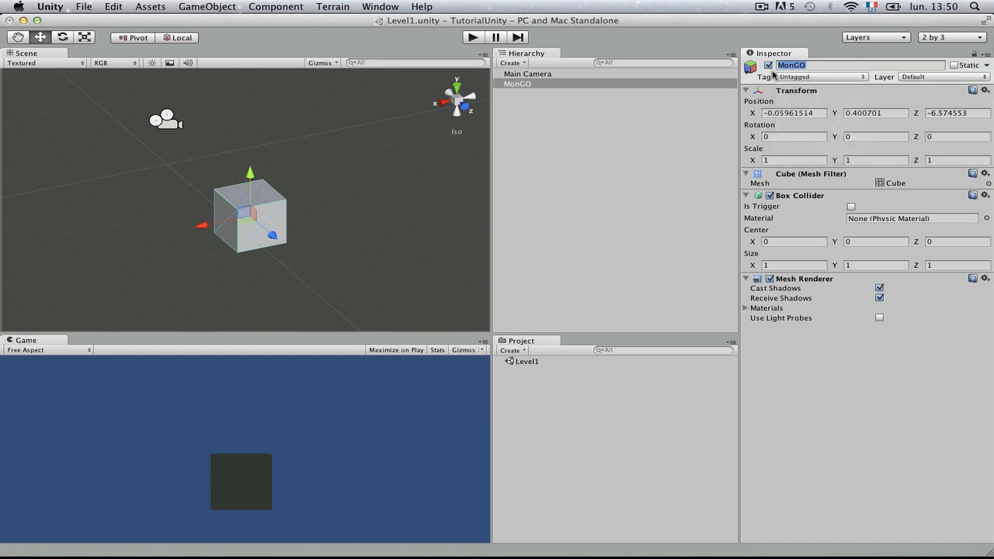
{"action": "left_click", "coordinate": [825, 77]}
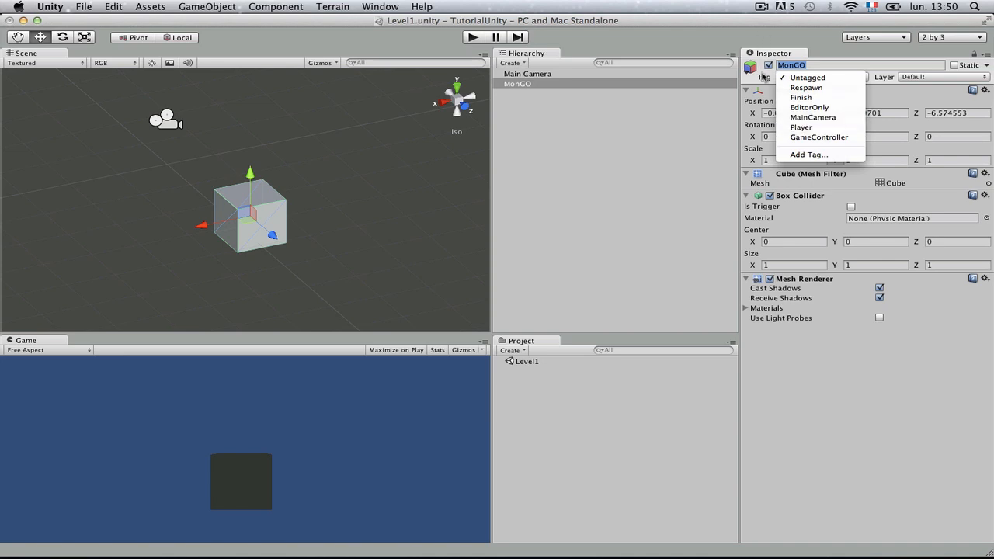
{"action": "left_click", "coordinate": [765, 79]}
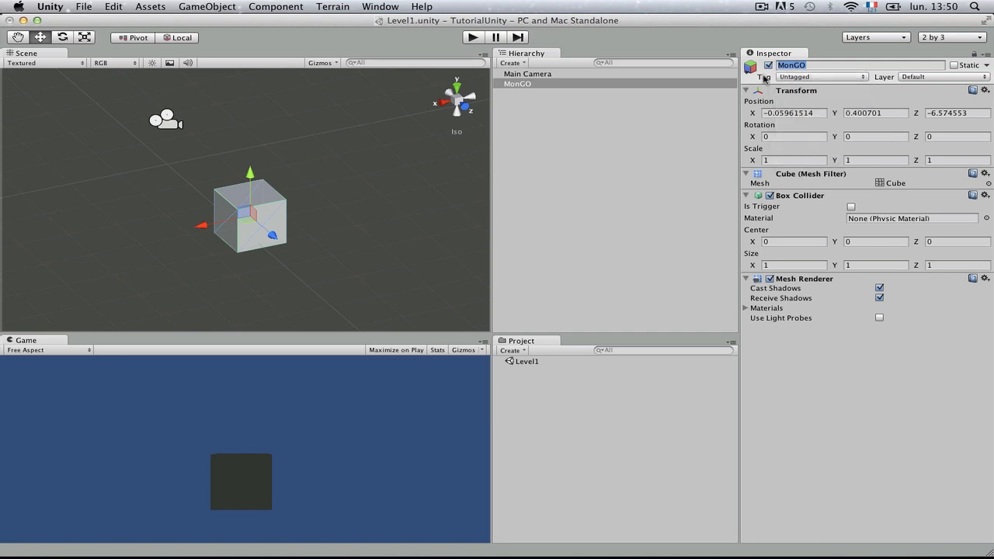
Duplicate the MonGO cube and move the copy along the X axis to about X 1.43.
{"action": "left_click", "coordinate": [517, 197]}
{"action": "left_click", "coordinate": [533, 84]}
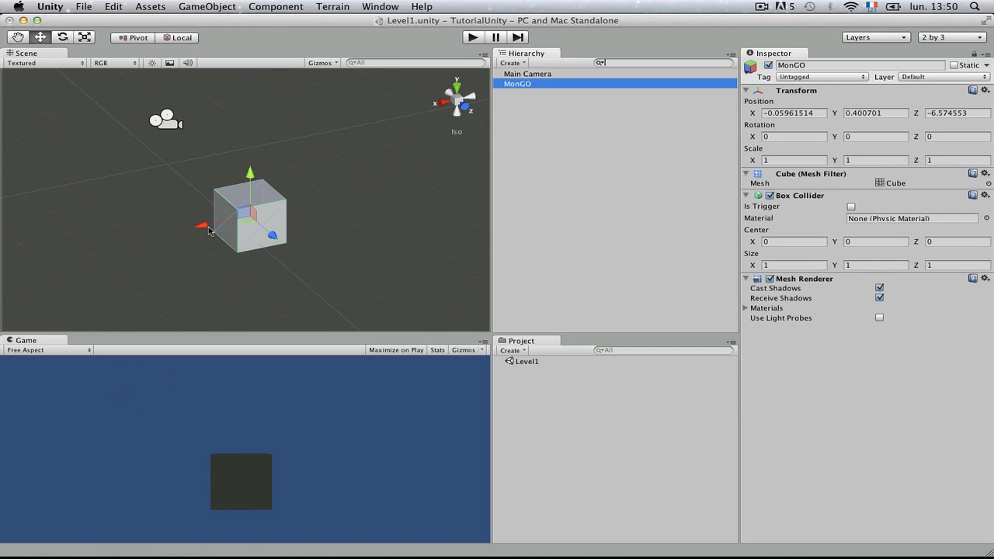
{"action": "key", "text": "super+d"}
{"action": "left_click_drag", "start_coordinate": [207, 230], "coordinate": [128, 249]}
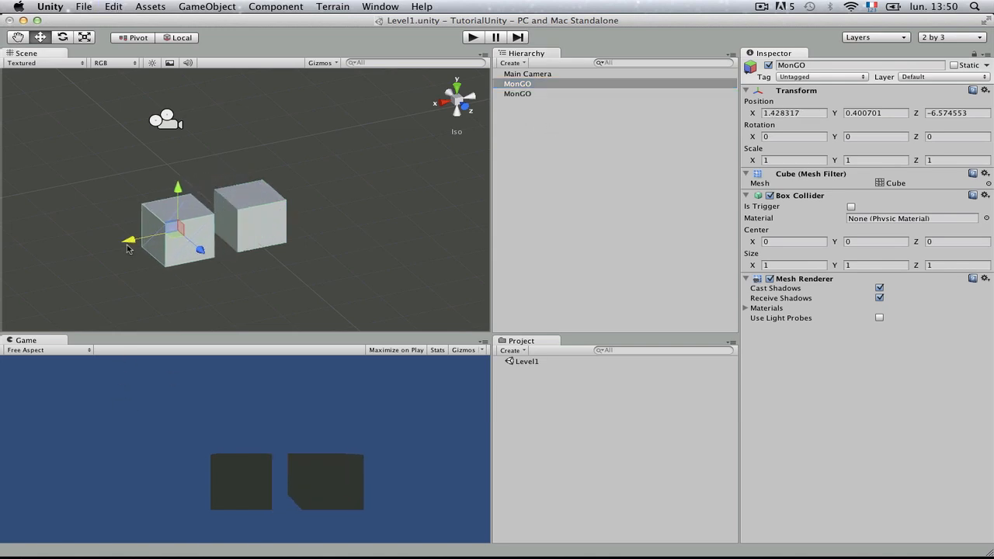
Assign the Player tag to both MonGO cubes, one after the other.
{"action": "left_click", "coordinate": [526, 93]}
{"action": "left_click", "coordinate": [529, 86]}
{"action": "left_click", "coordinate": [531, 95]}
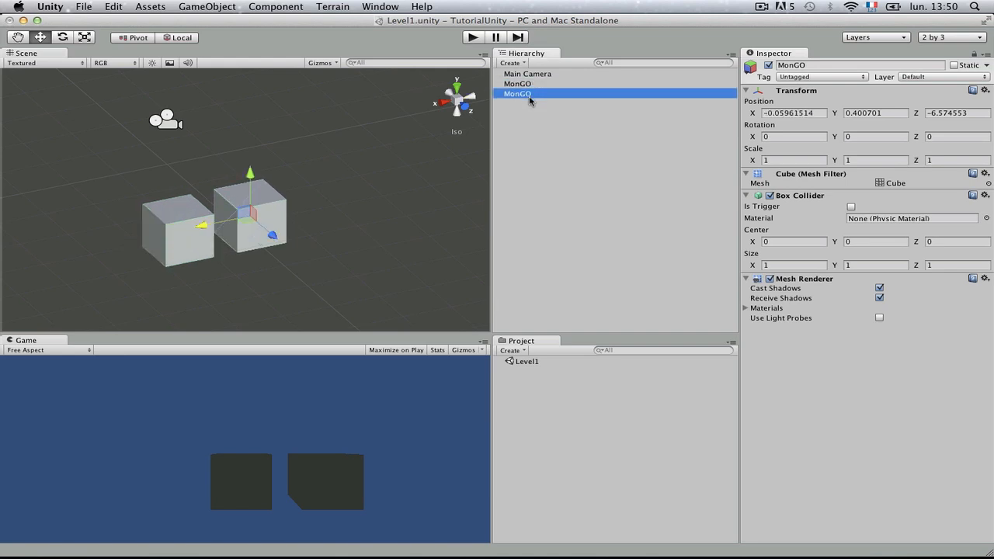
{"action": "left_click", "coordinate": [530, 87]}
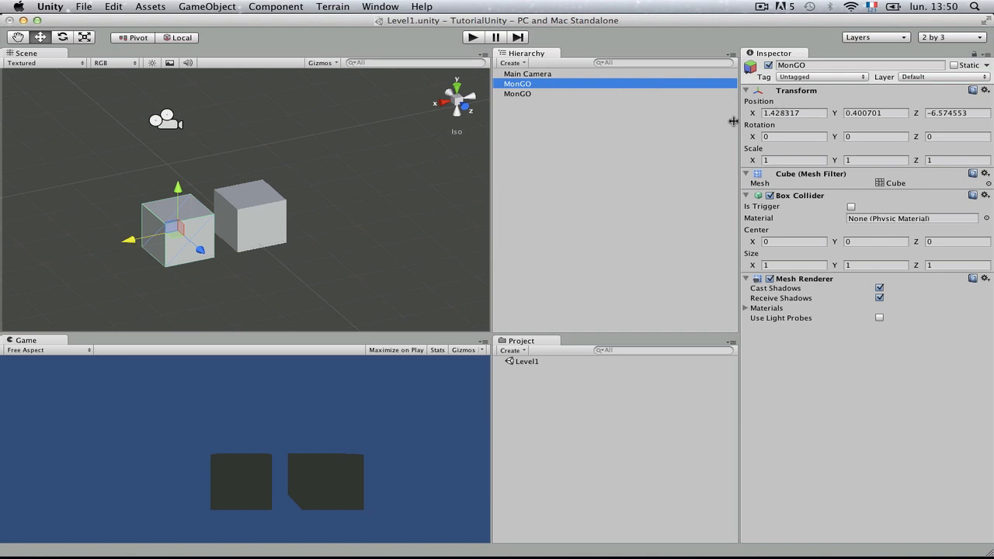
{"action": "left_click", "coordinate": [809, 77]}
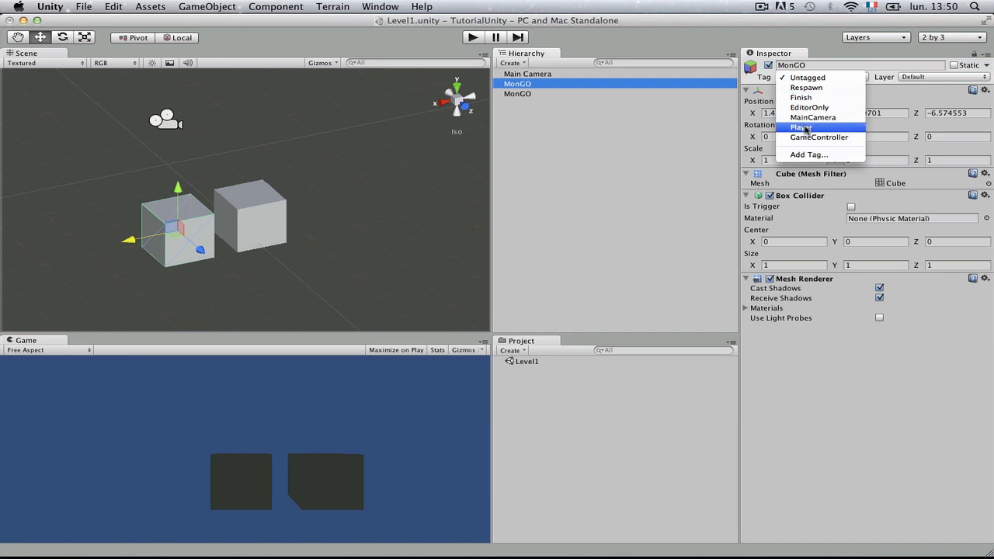
{"action": "left_click", "coordinate": [644, 97]}
{"action": "left_click", "coordinate": [613, 93]}
{"action": "left_click", "coordinate": [796, 78]}
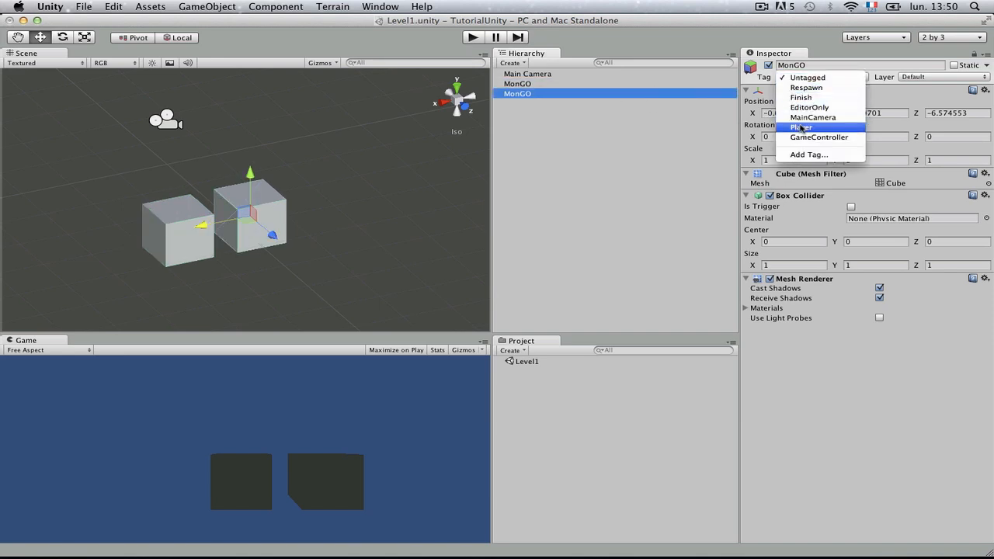
{"action": "left_click", "coordinate": [804, 129]}
Check the tag of each MonGO cube by selecting them alternately in the Hierarchy.
{"action": "left_click", "coordinate": [569, 83]}
{"action": "left_click", "coordinate": [566, 94]}
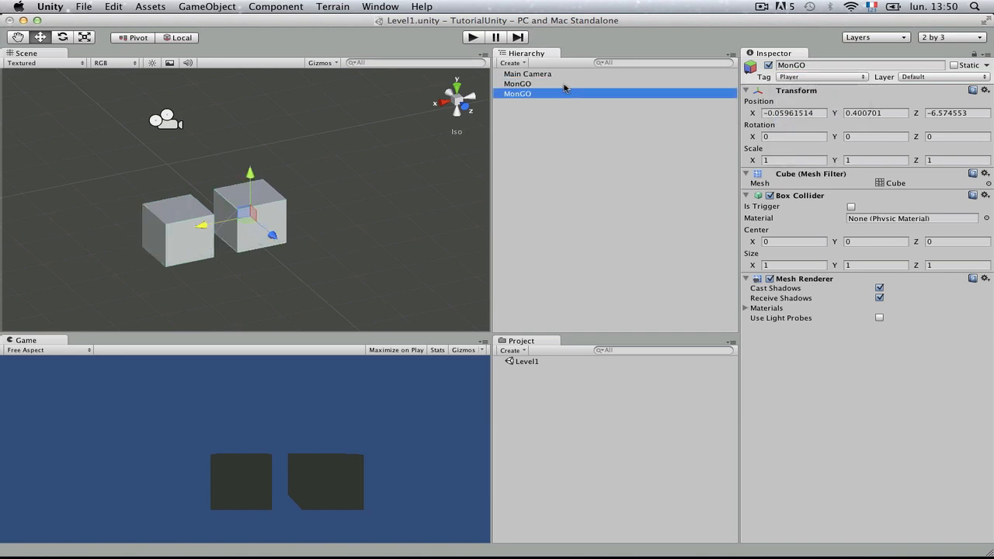
{"action": "left_click", "coordinate": [563, 86]}
{"action": "double_click", "coordinate": [558, 94]}
{"action": "left_click", "coordinate": [543, 85]}
{"action": "scroll", "coordinate": [303, 143], "scroll_direction": "down", "scroll_amount": 3}
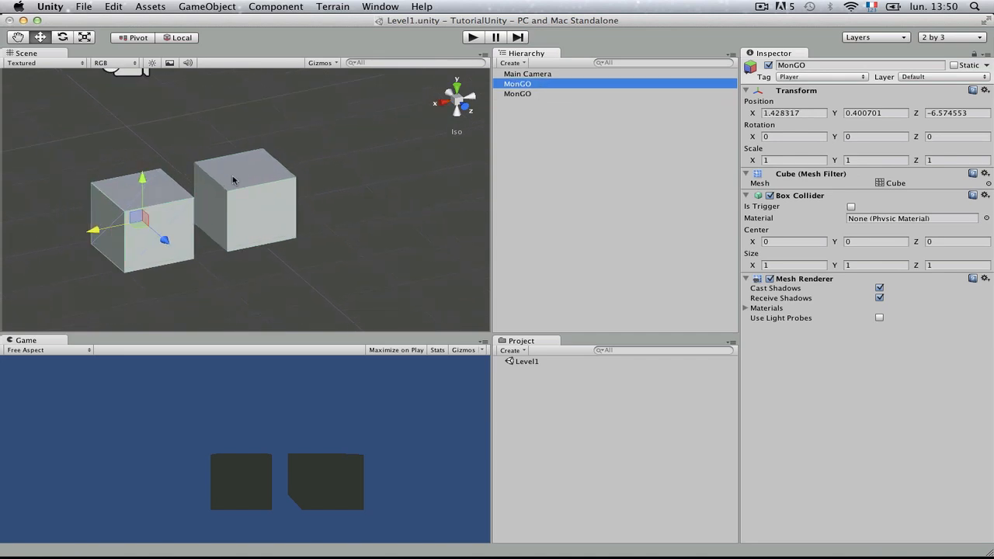
{"action": "scroll", "coordinate": [177, 230], "scroll_direction": "up", "scroll_amount": 2}
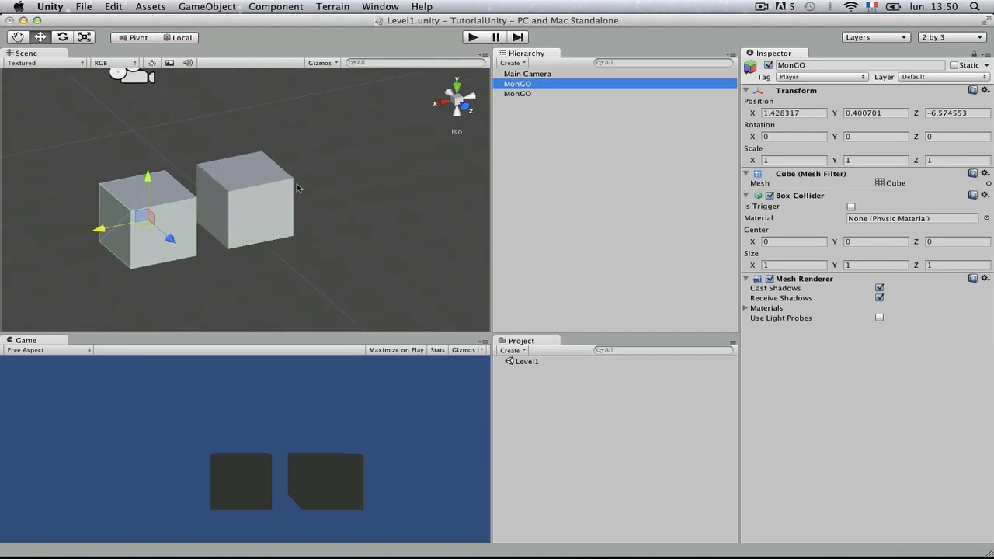
Delete the duplicated cube at X 1.43 and select the remaining MonGO cube in the Scene view.
{"action": "left_click", "coordinate": [171, 237]}
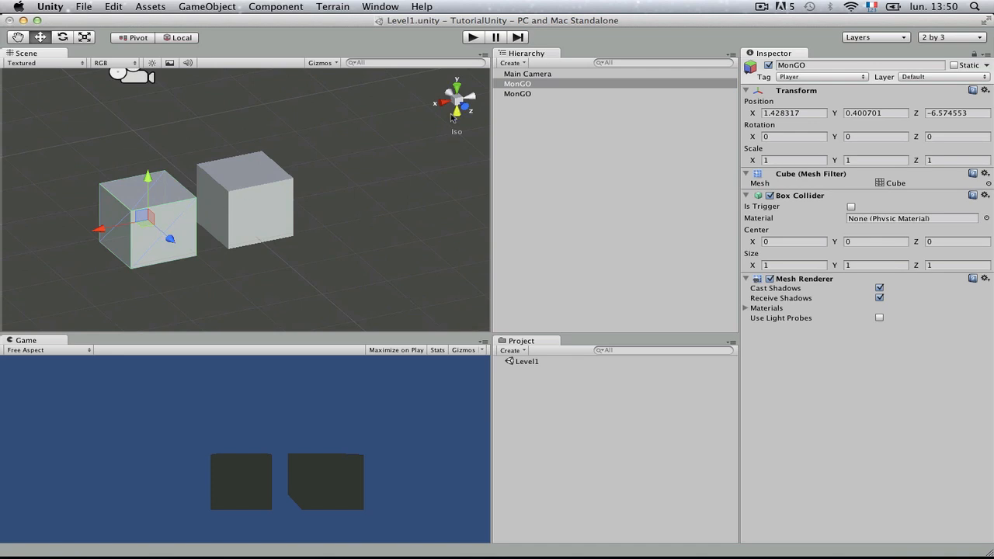
{"action": "key", "text": "Delete"}
{"action": "left_click_drag", "start_coordinate": [453, 119], "coordinate": [414, 198], "text": "alt"}
{"action": "left_click", "coordinate": [256, 183]}
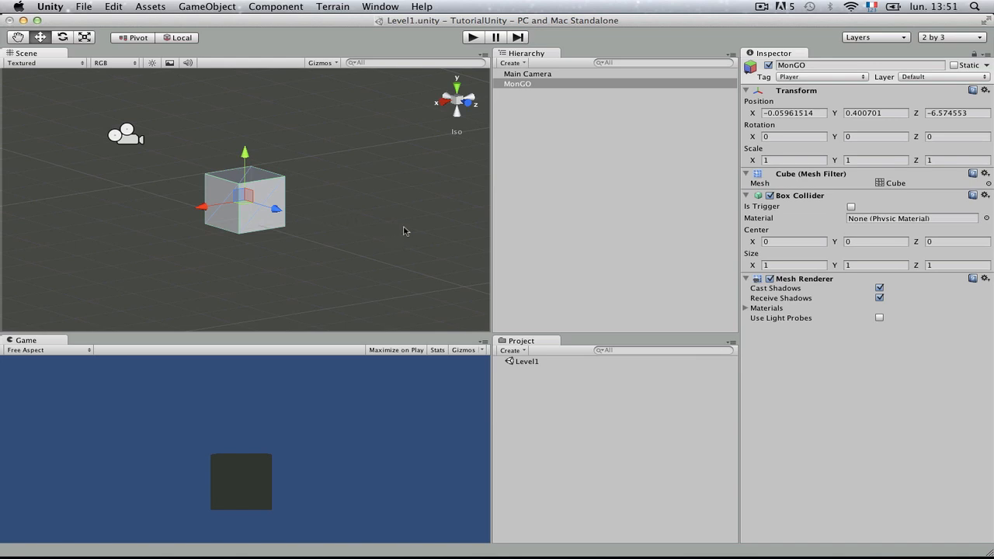
Examine MonGO's Transform and Cube (Mesh Filter) components, collapsing and re-expanding them and viewing the Mesh Filter's reset and removal options.
{"action": "left_click", "coordinate": [821, 93]}
{"action": "left_click", "coordinate": [822, 92]}
{"action": "left_click", "coordinate": [822, 92]}
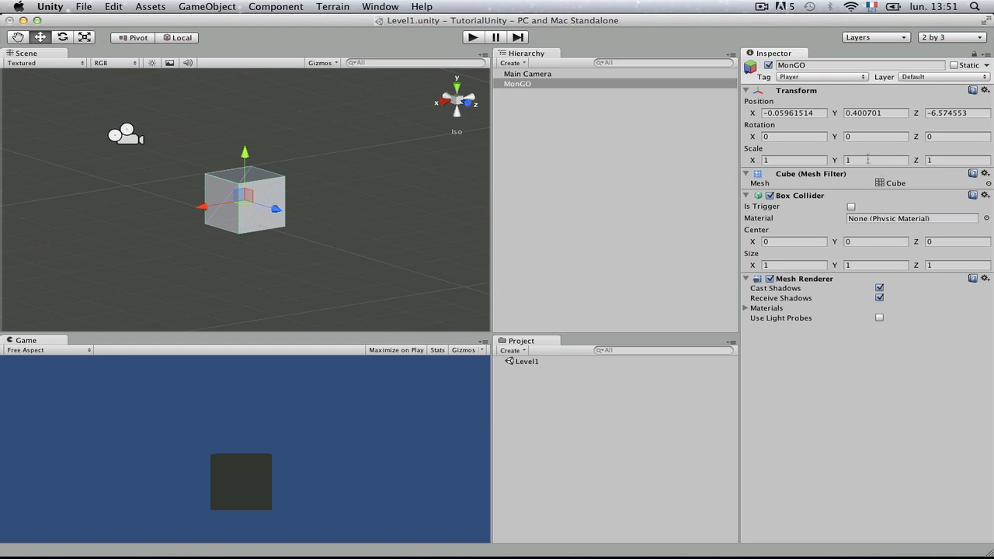
{"action": "left_click", "coordinate": [749, 90]}
{"action": "left_click", "coordinate": [748, 90]}
{"action": "left_click", "coordinate": [747, 174]}
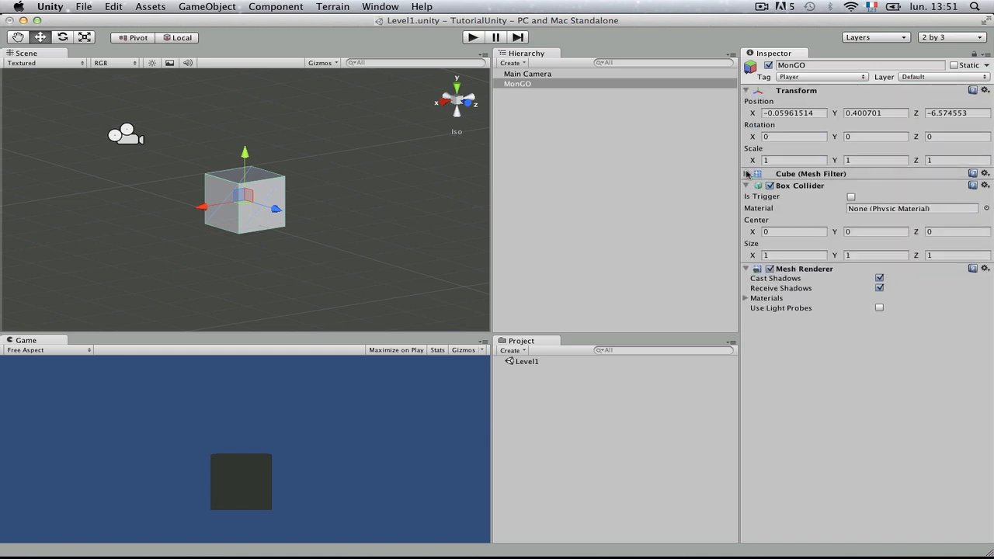
{"action": "left_click", "coordinate": [748, 174]}
{"action": "right_click", "coordinate": [843, 174]}
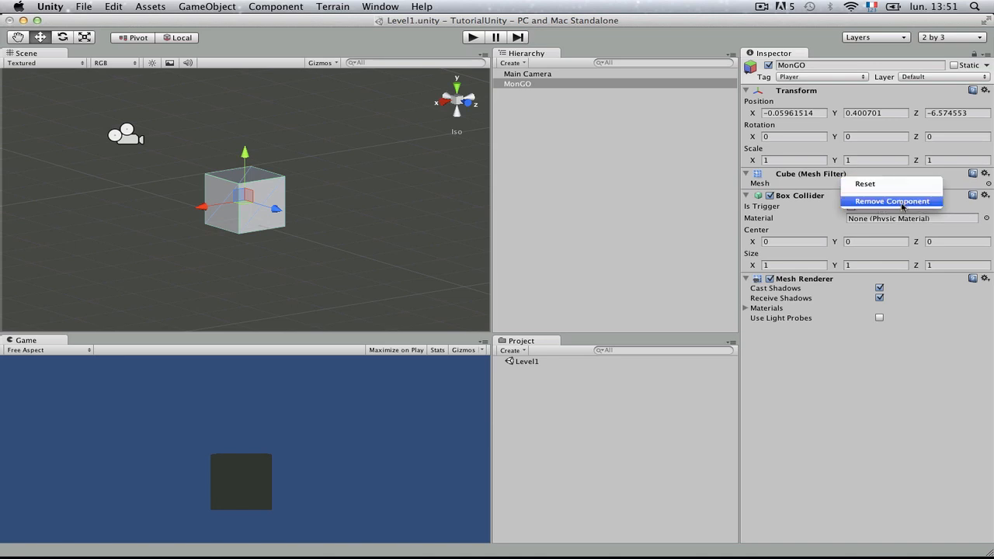
{"action": "left_click", "coordinate": [864, 101]}
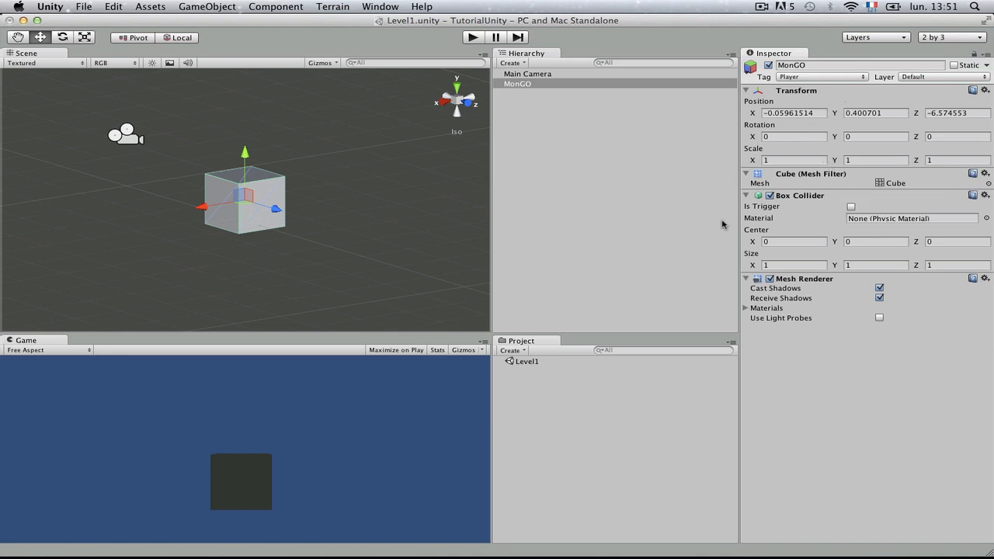
Collapse and re-expand MonGO's Transform and Box Collider components to review their properties.
{"action": "left_click", "coordinate": [814, 94]}
{"action": "left_click", "coordinate": [814, 94]}
{"action": "left_click", "coordinate": [830, 196]}
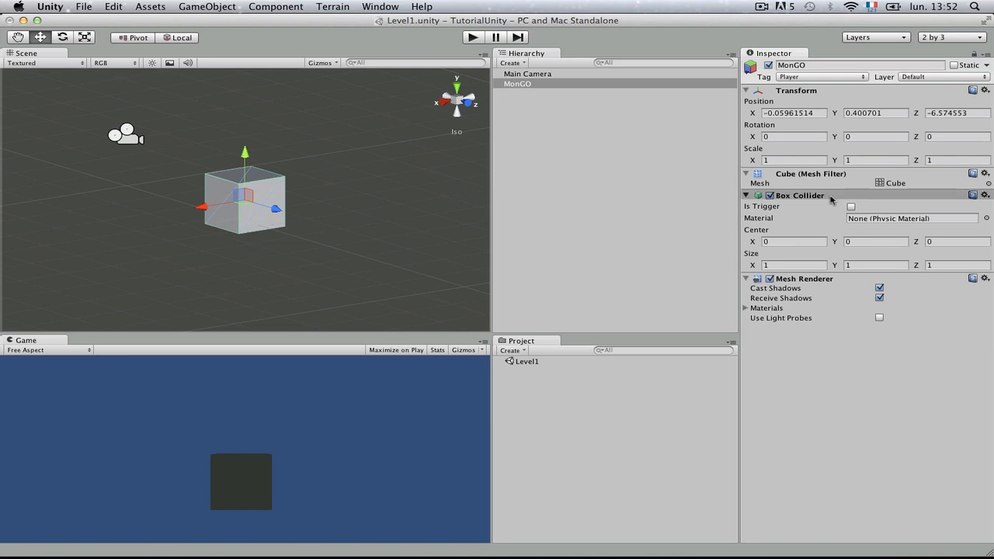
{"action": "left_click", "coordinate": [831, 196]}
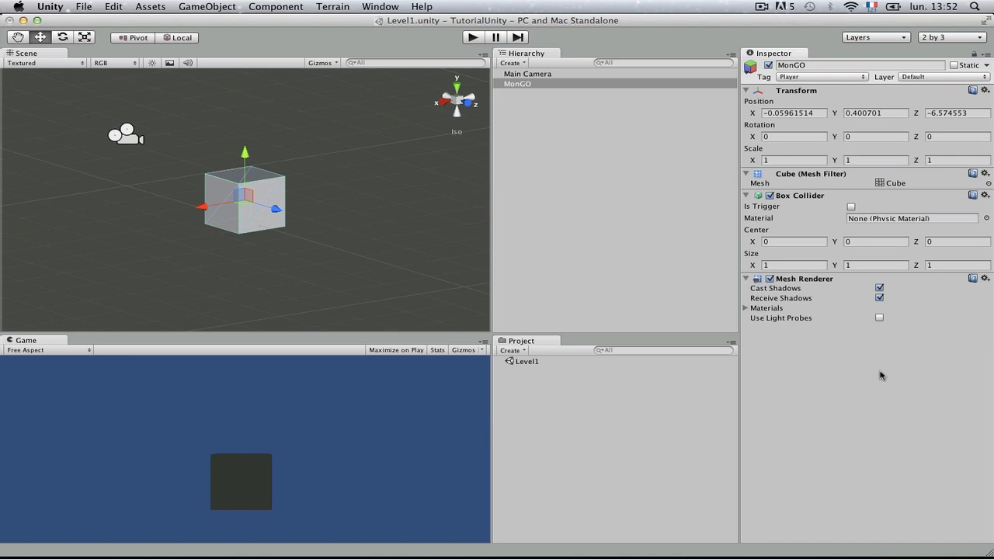
Delete the MonGO cube from the scene and create an empty game object.
{"action": "left_click", "coordinate": [564, 88]}
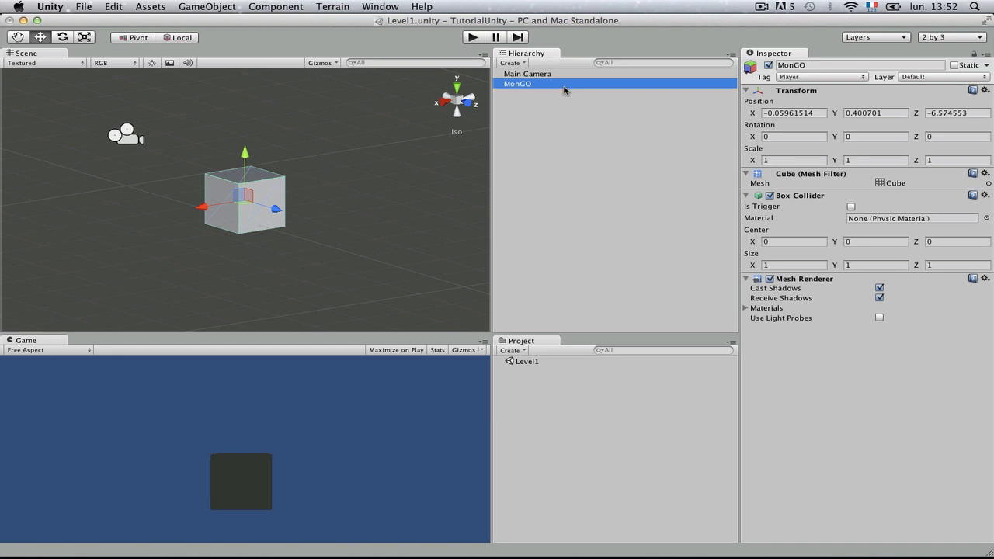
{"action": "key", "text": "super+BackSpace"}
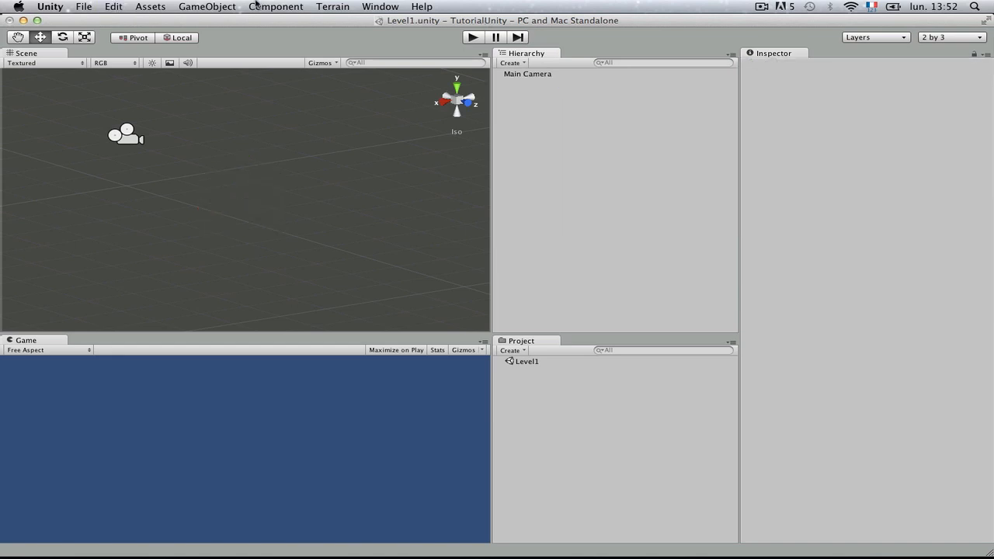
{"action": "left_click", "coordinate": [225, 7]}
{"action": "left_click", "coordinate": [227, 22]}
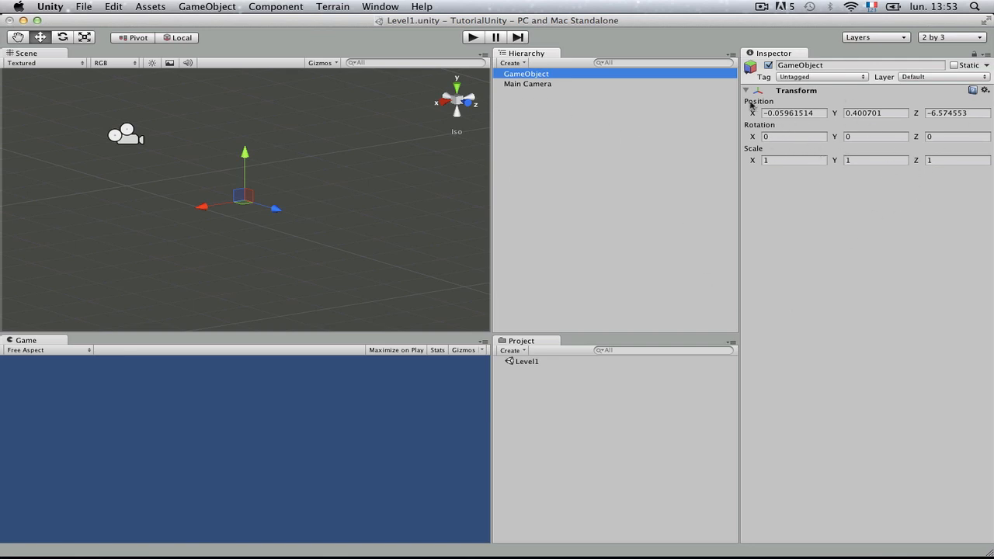
Review the empty game object's position and scale fields, and add a Mesh Filter component to it.
{"action": "left_click", "coordinate": [773, 113]}
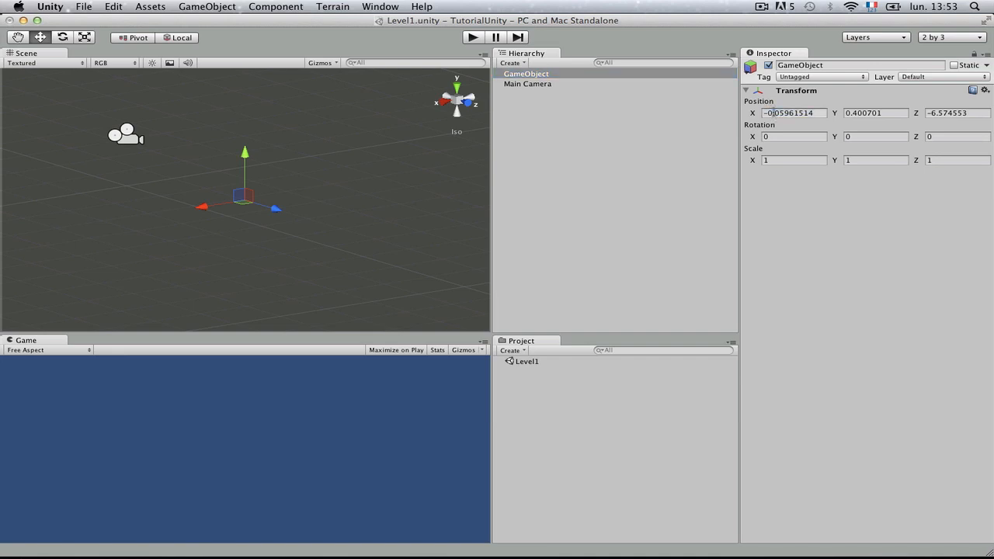
{"action": "left_click", "coordinate": [777, 159]}
{"action": "left_click", "coordinate": [259, 7]}
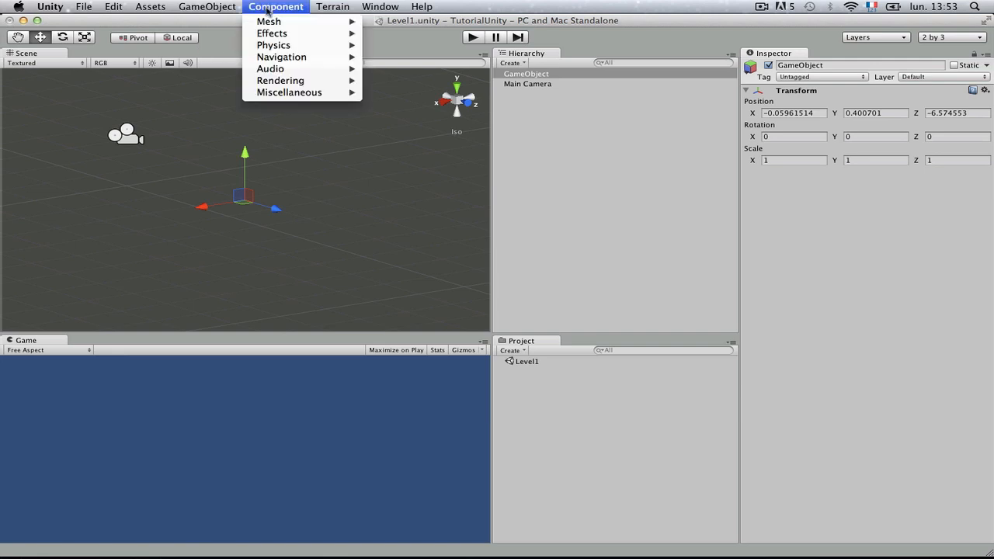
{"action": "mouse_move", "coordinate": [270, 21]}
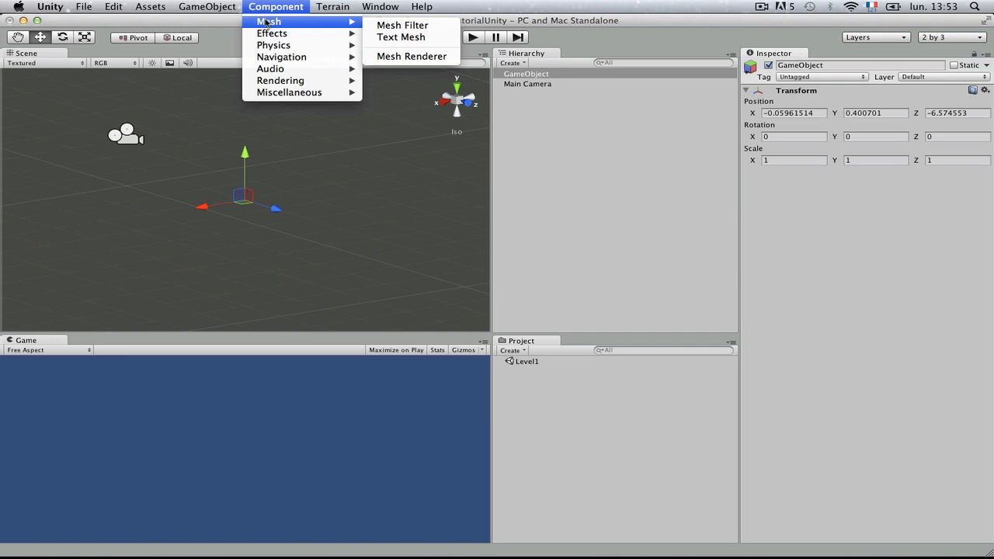
{"action": "left_click", "coordinate": [418, 25]}
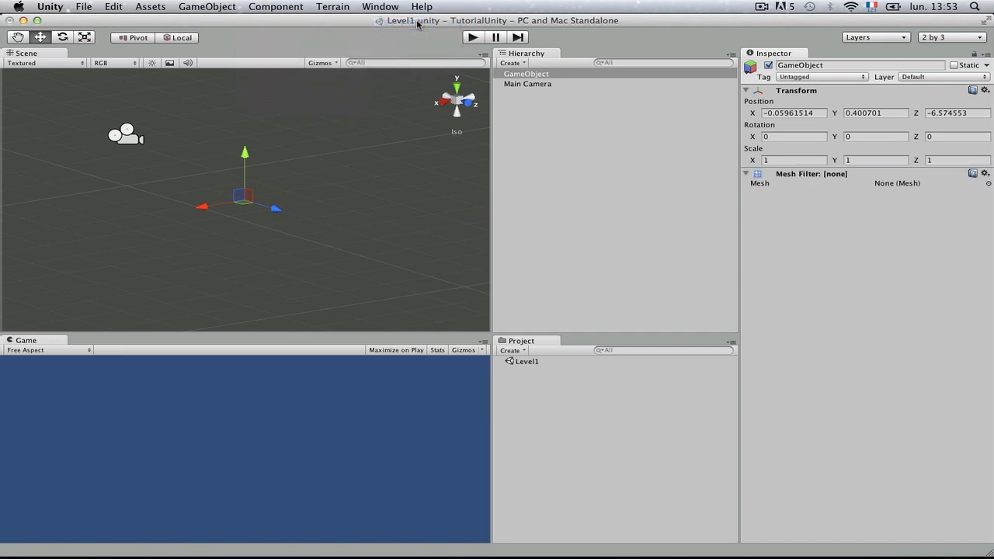
Assign the Sphere mesh to the game object's Mesh Filter.
{"action": "left_click", "coordinate": [989, 184]}
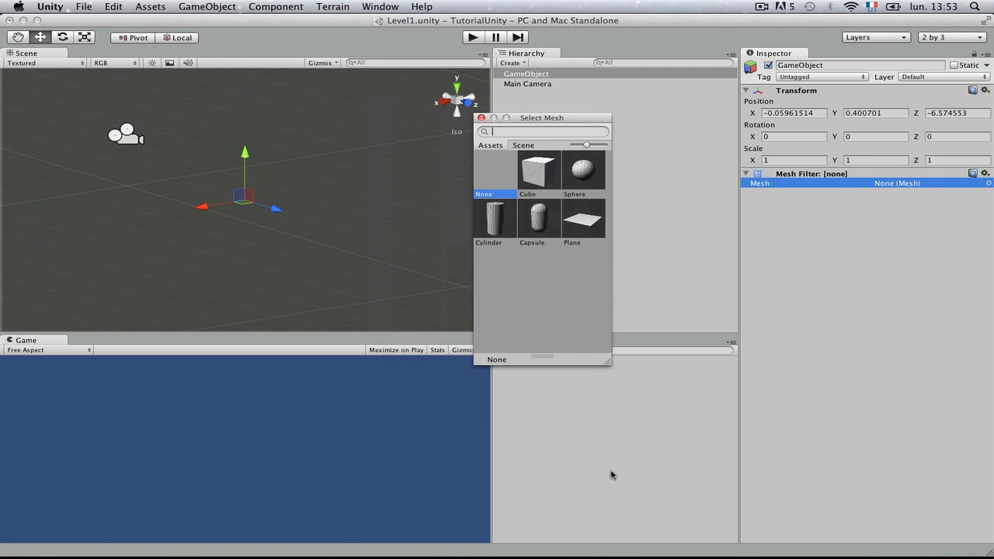
{"action": "left_click_drag", "start_coordinate": [546, 118], "coordinate": [396, 104]}
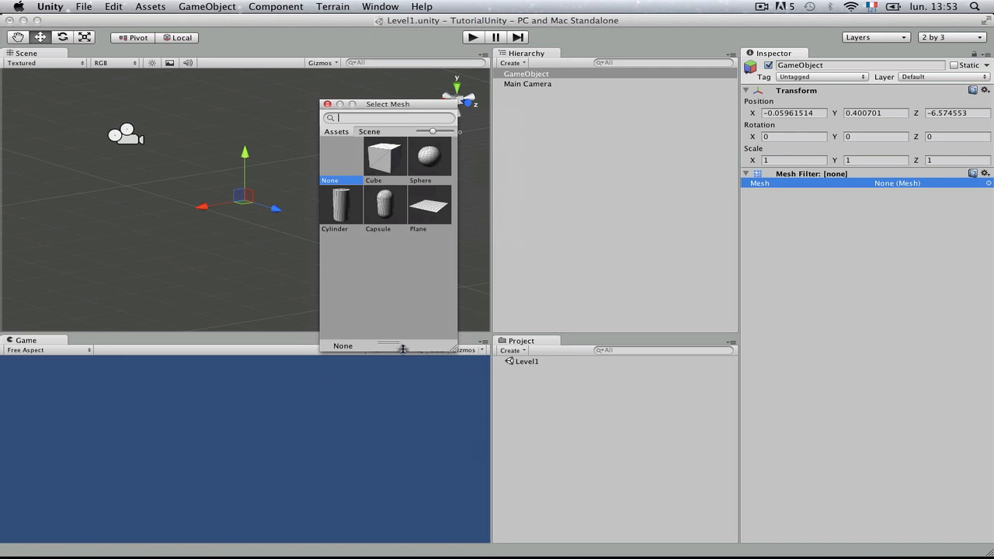
{"action": "double_click", "coordinate": [445, 152]}
Add a Mesh Renderer component to the sphere game object and expand its Materials list.
{"action": "left_click", "coordinate": [559, 73]}
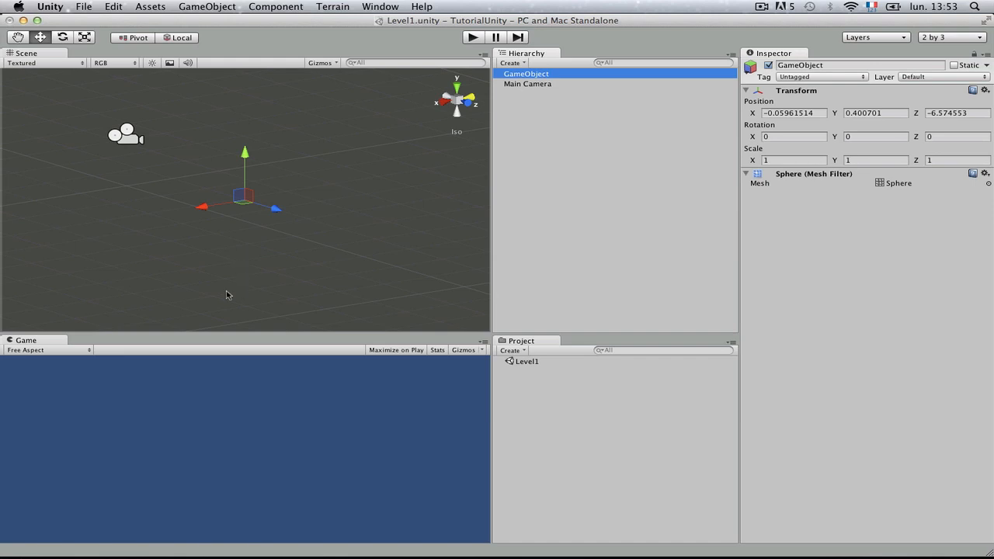
{"action": "left_click", "coordinate": [282, 5]}
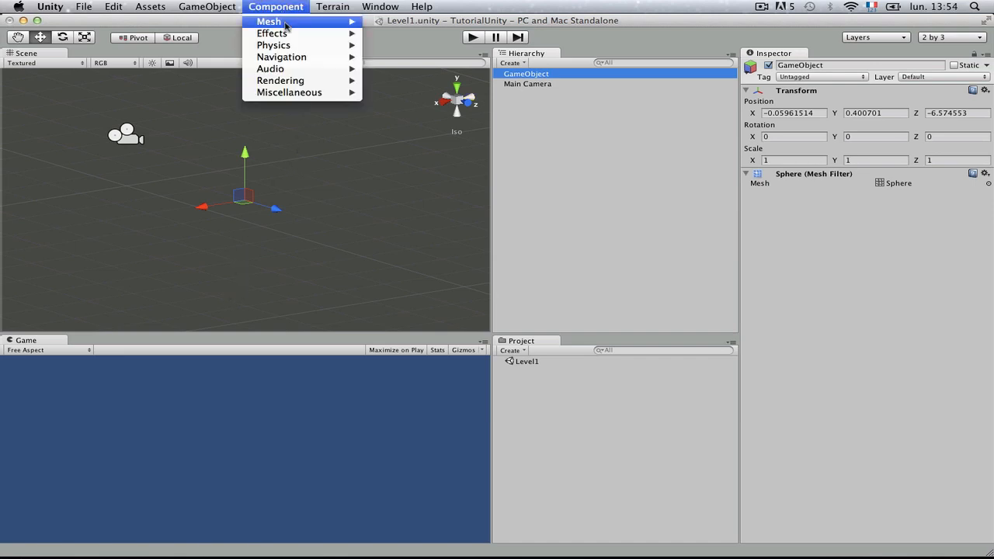
{"action": "mouse_move", "coordinate": [286, 26]}
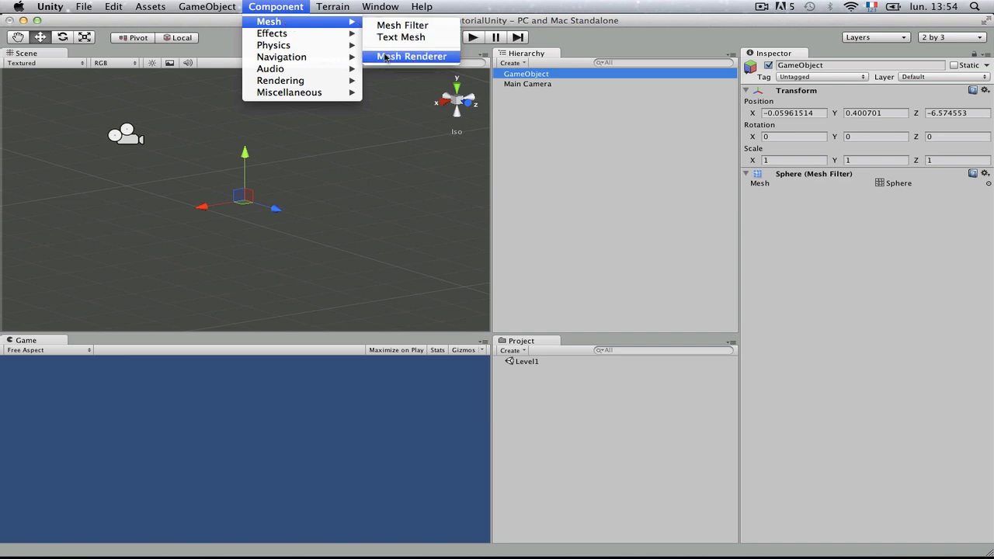
{"action": "left_click", "coordinate": [386, 59]}
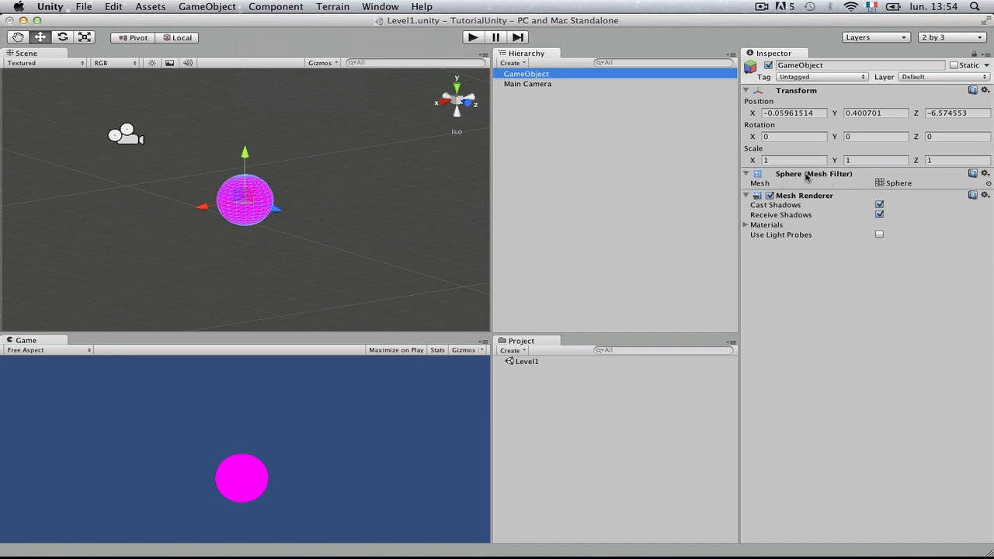
{"action": "left_click", "coordinate": [746, 225]}
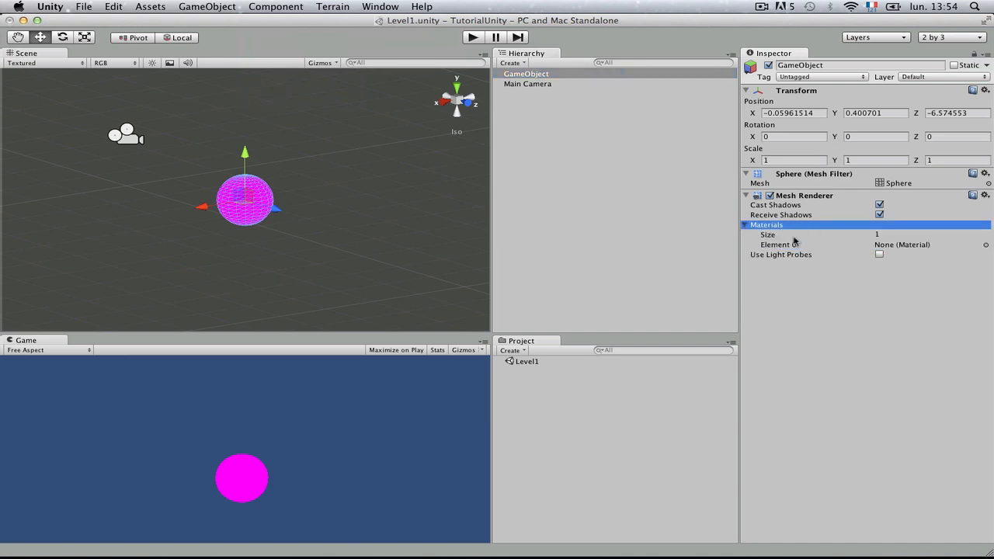
{"action": "scroll", "coordinate": [307, 175], "scroll_direction": "up", "scroll_amount": 10}
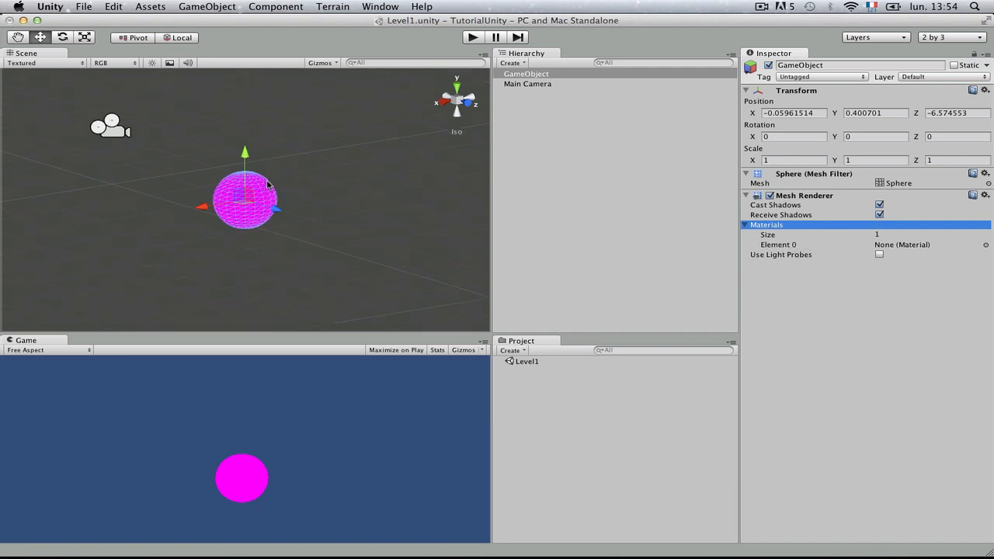
{"action": "scroll", "coordinate": [256, 261], "scroll_direction": "down", "scroll_amount": 10}
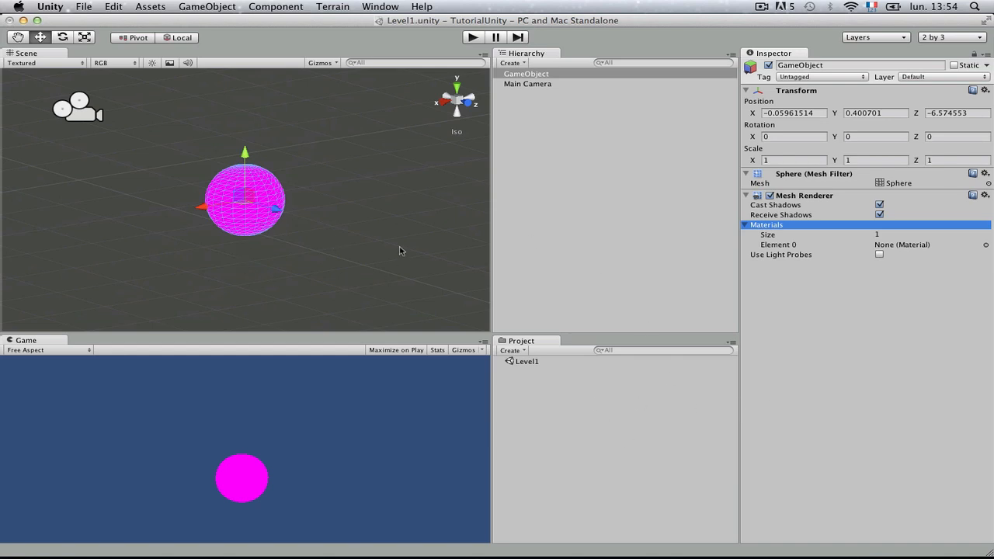
Create a new material in the project and name it MonMaterial.
{"action": "left_click", "coordinate": [546, 382]}
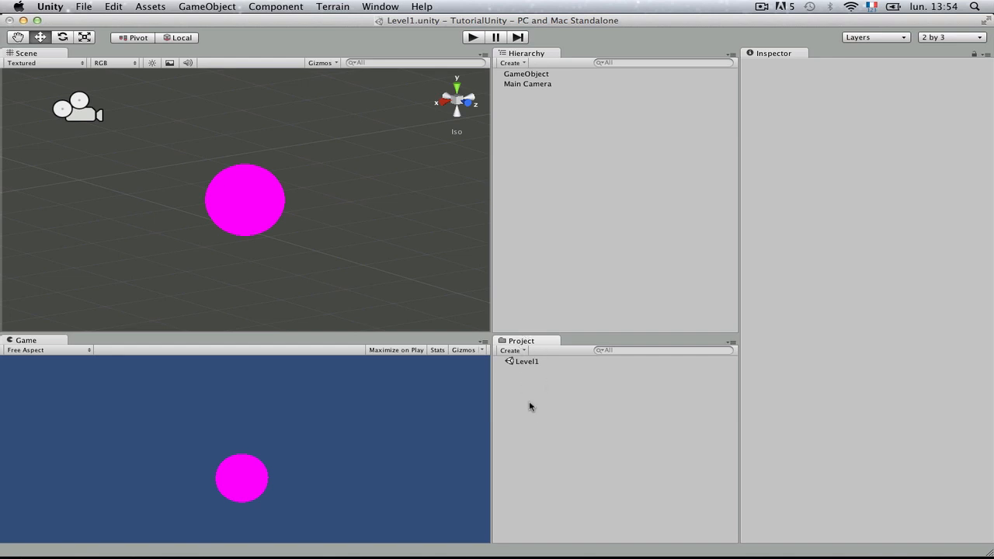
{"action": "left_click", "coordinate": [511, 350]}
{"action": "left_click", "coordinate": [626, 382]}
{"action": "right_click", "coordinate": [559, 401]}
{"action": "mouse_move", "coordinate": [599, 376]}
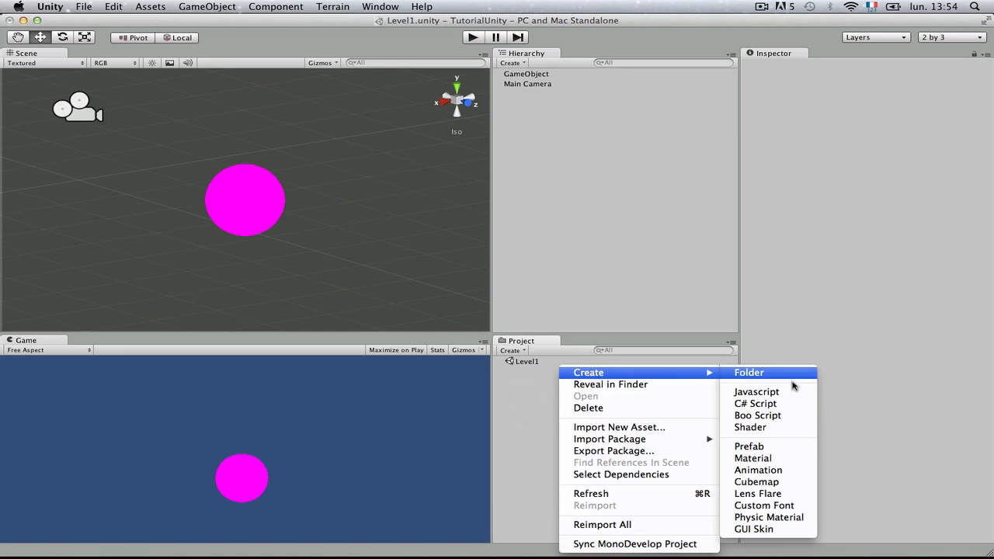
{"action": "left_click", "coordinate": [769, 458]}
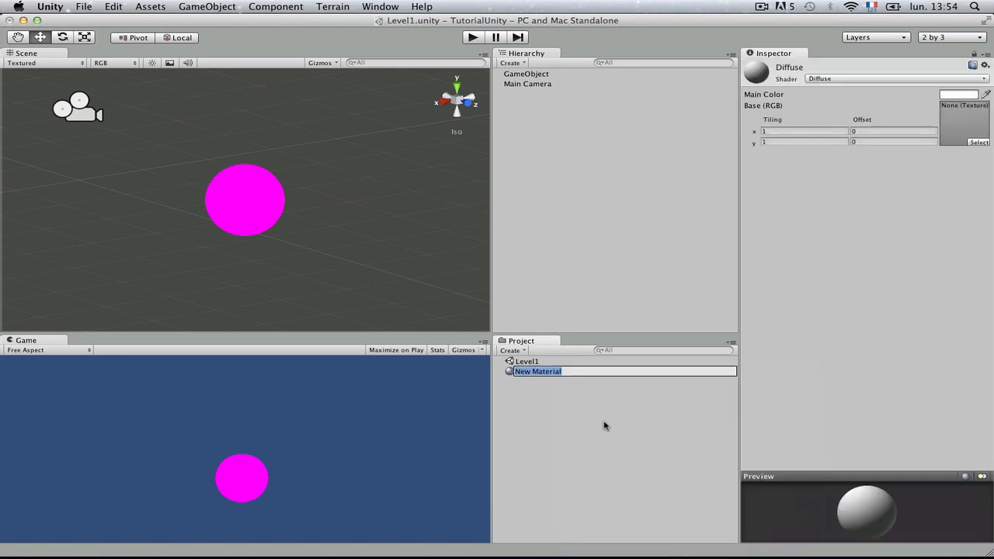
{"action": "type", "text": "Mon"}
{"action": "key", "text": "Return"}
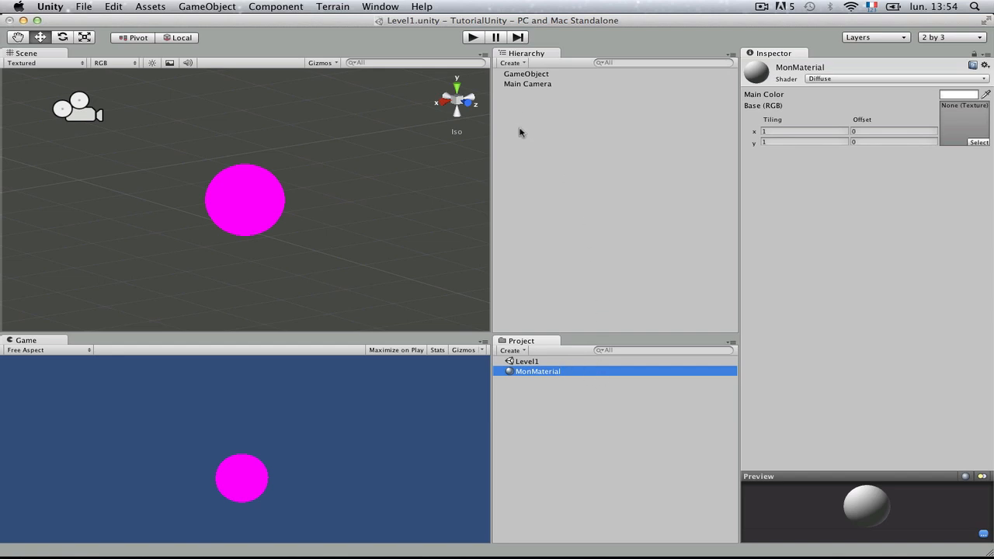
Assign MonMaterial to Element 0 of the game object's Mesh Renderer materials and check the sphere in the scene.
{"action": "left_click", "coordinate": [538, 85]}
{"action": "left_click", "coordinate": [534, 75]}
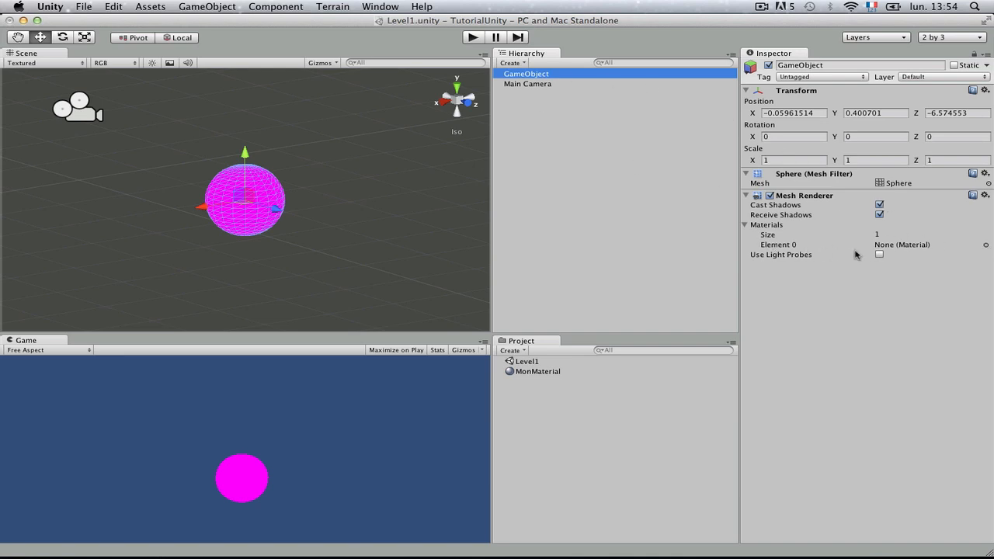
{"action": "left_click", "coordinate": [987, 246]}
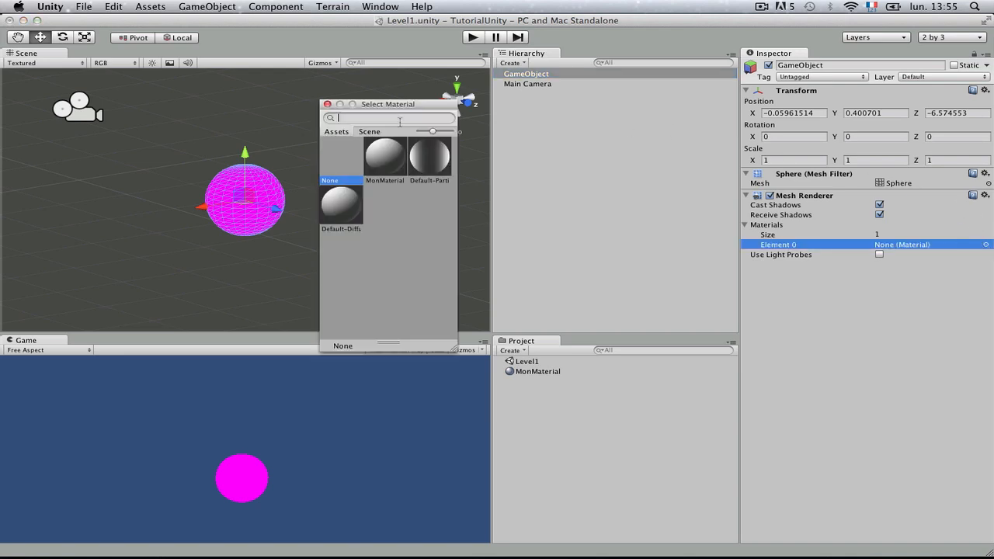
{"action": "left_click", "coordinate": [386, 161]}
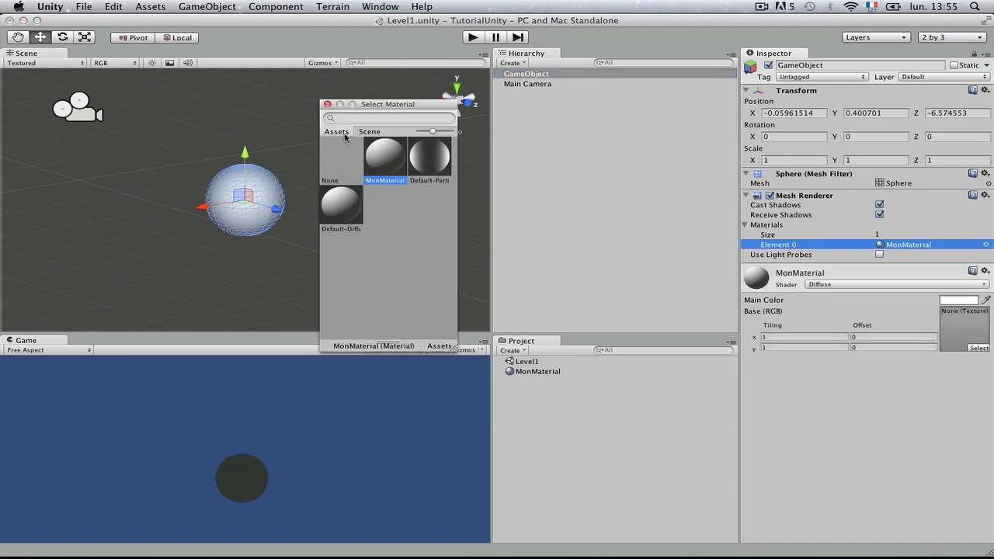
{"action": "left_click", "coordinate": [327, 103]}
{"action": "left_click", "coordinate": [326, 166]}
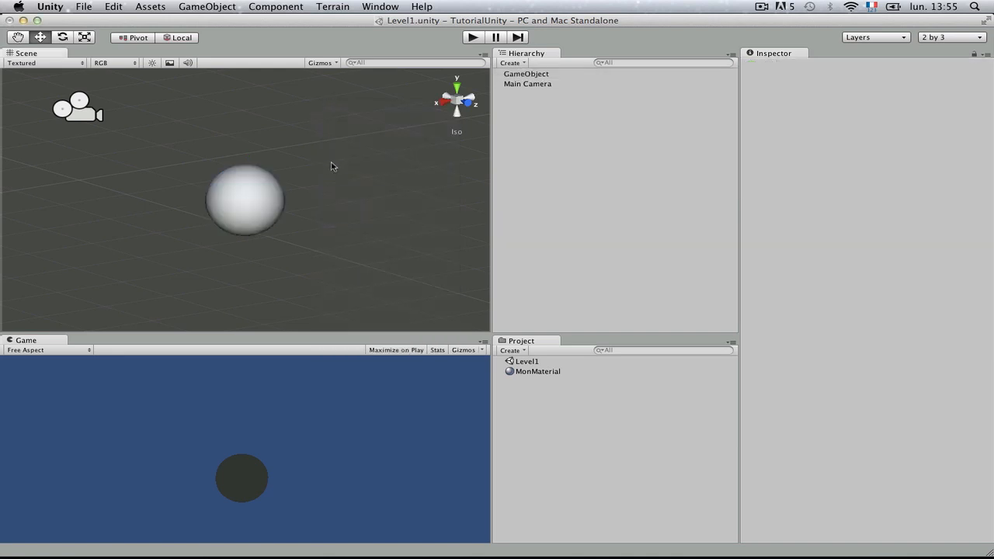
{"action": "scroll", "coordinate": [225, 208], "scroll_direction": "up", "scroll_amount": 5}
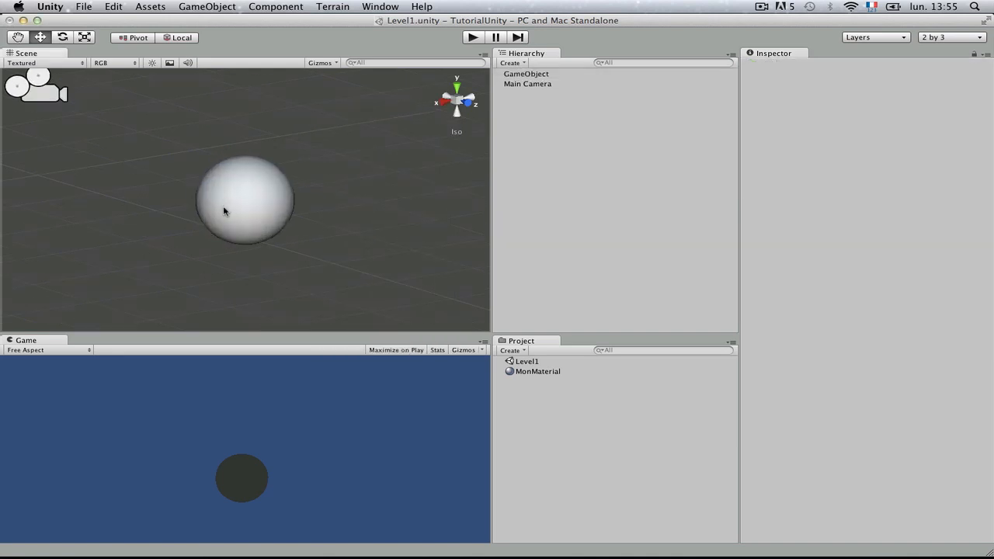
{"action": "scroll", "coordinate": [236, 208], "scroll_direction": "down", "scroll_amount": 5}
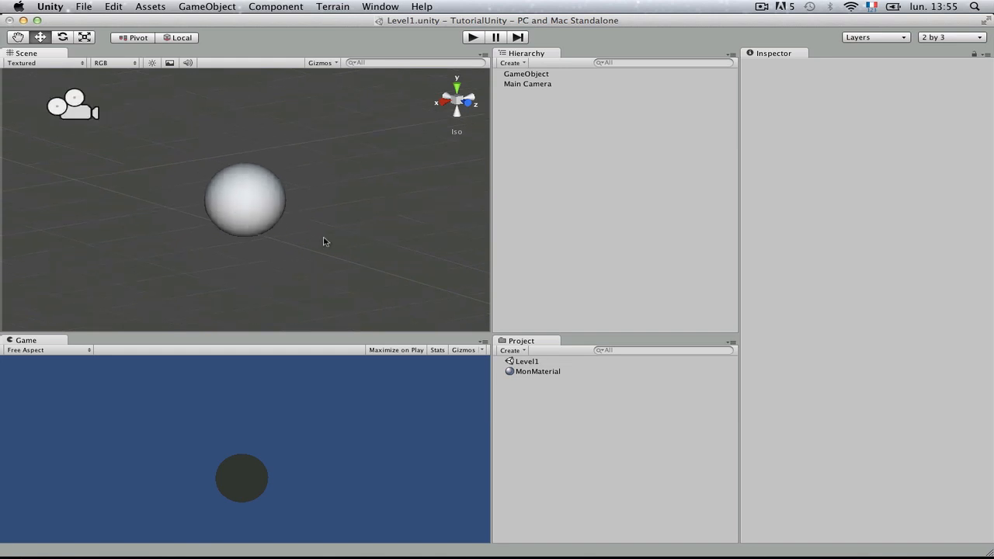
Compare MonMaterial's shader, color and texture settings in the project asset and on the game object.
{"action": "left_click", "coordinate": [535, 372]}
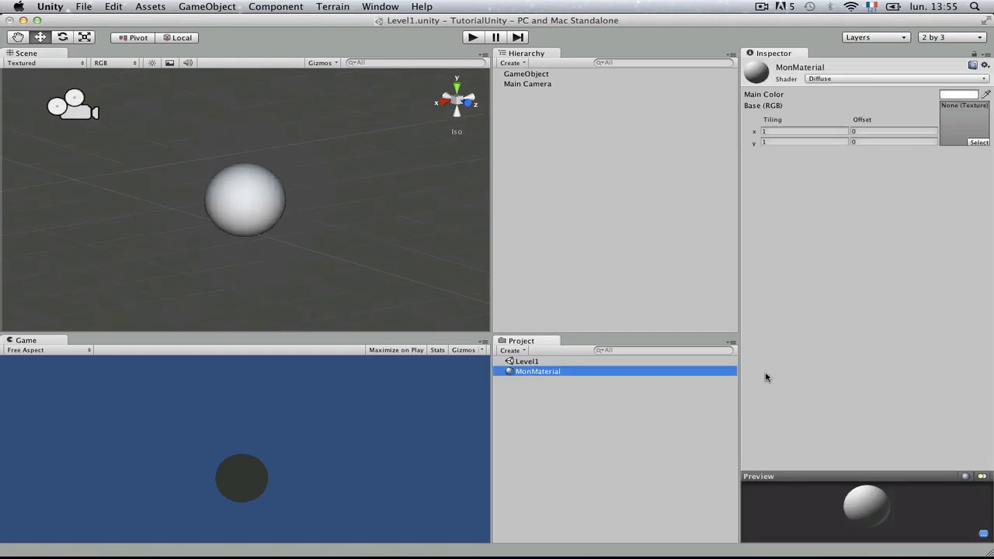
{"action": "left_click", "coordinate": [538, 75]}
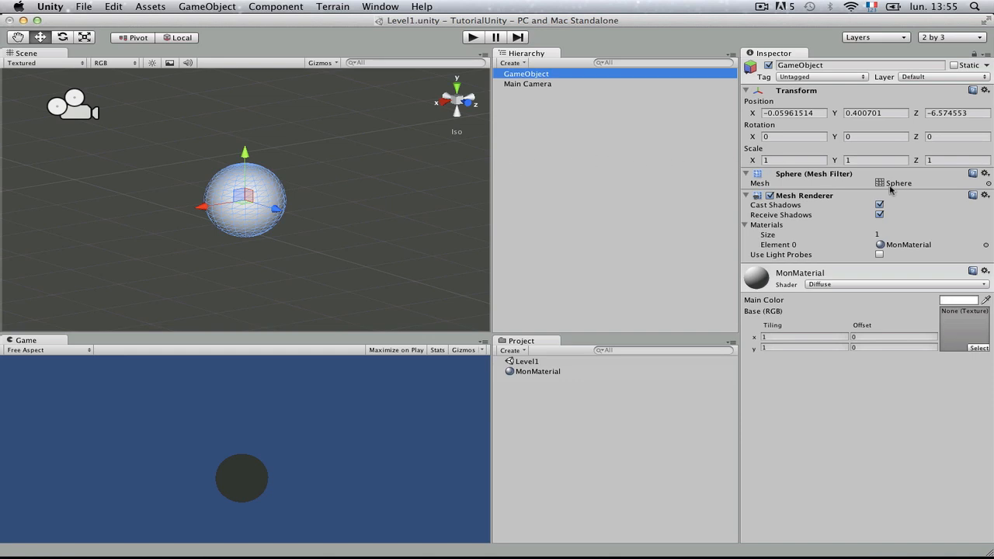
{"action": "left_click", "coordinate": [746, 225]}
{"action": "left_click", "coordinate": [746, 226]}
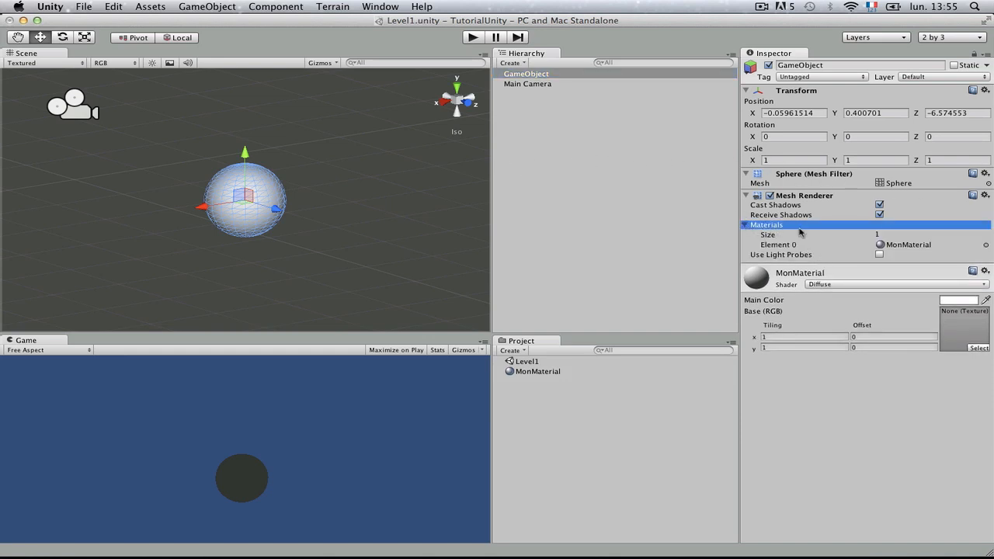
{"action": "left_click", "coordinate": [851, 281]}
{"action": "left_click", "coordinate": [842, 281]}
{"action": "right_click", "coordinate": [855, 273]}
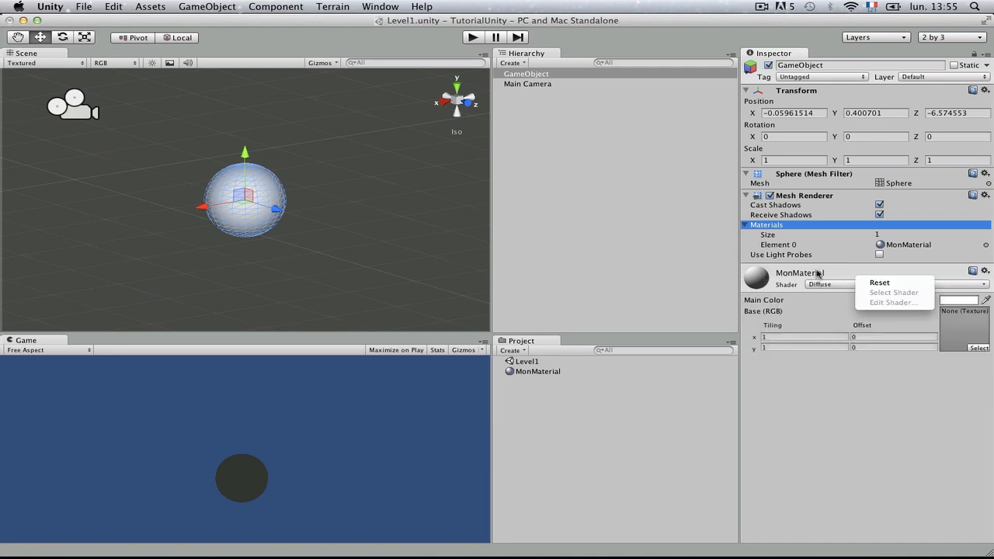
{"action": "left_click", "coordinate": [815, 272]}
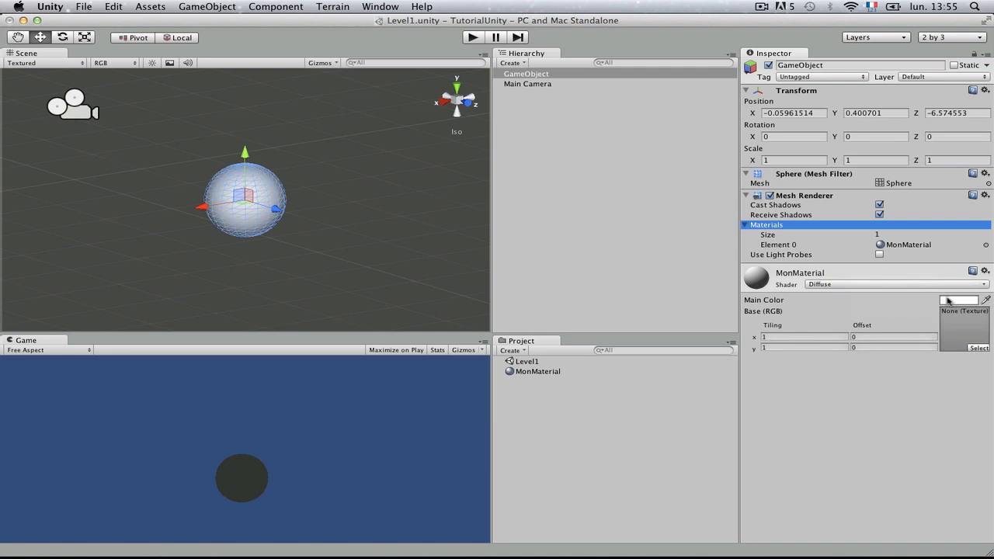
{"action": "left_click", "coordinate": [539, 371]}
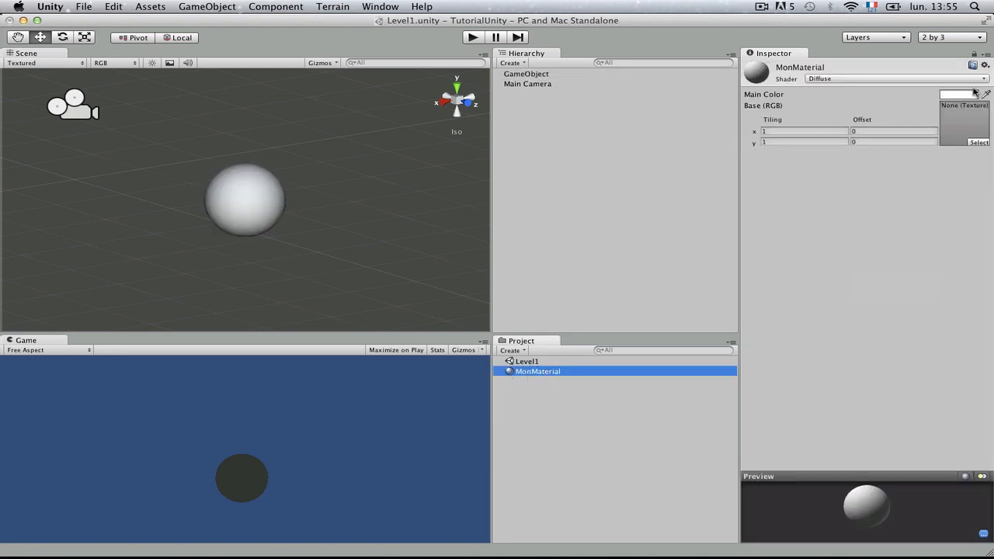
{"action": "left_click", "coordinate": [536, 76]}
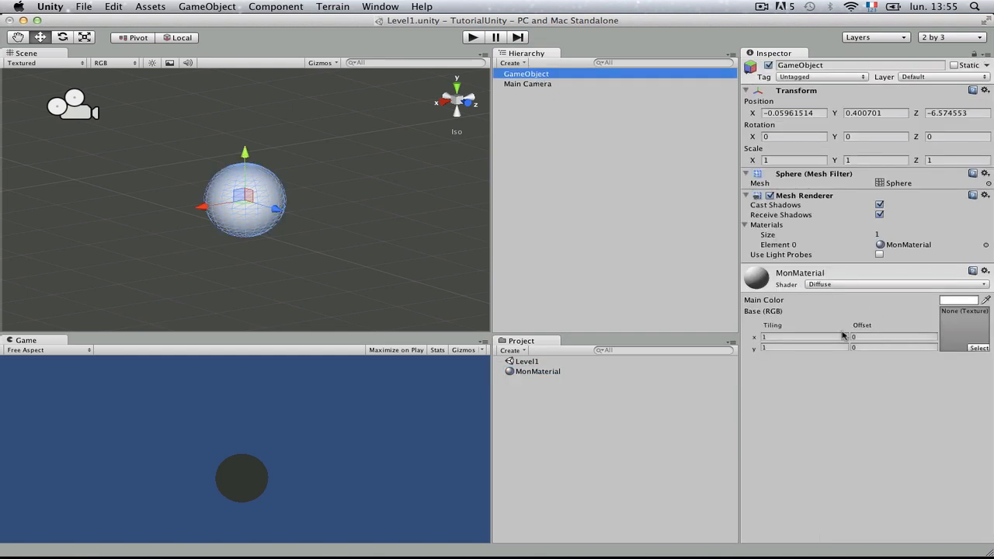
Set MonMaterial's main color to red with RGB values 255, 74, 74.
{"action": "left_click", "coordinate": [969, 300]}
{"action": "left_click_drag", "start_coordinate": [48, 20], "coordinate": [788, 135]}
{"action": "left_click_drag", "start_coordinate": [787, 221], "coordinate": [816, 179]}
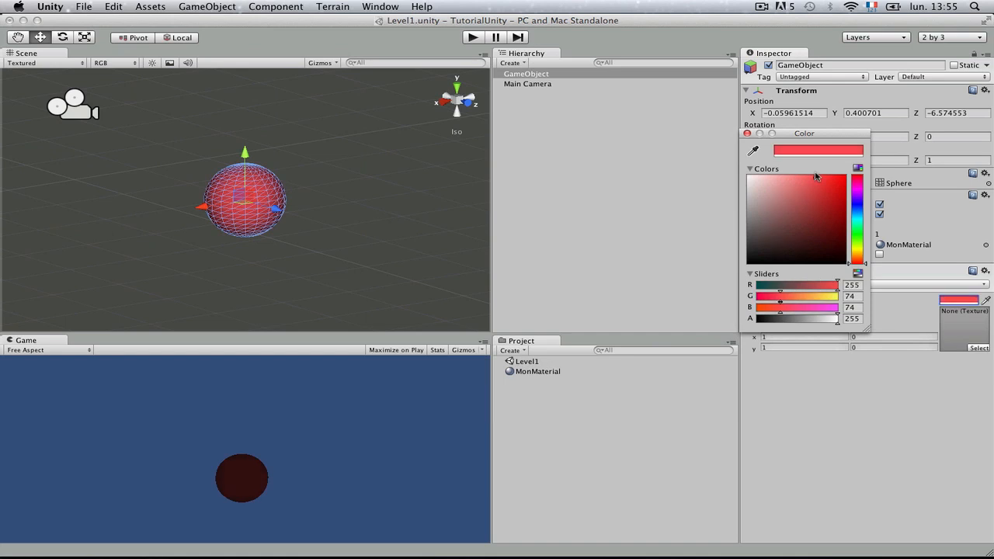
{"action": "left_click", "coordinate": [746, 134]}
{"action": "left_click", "coordinate": [303, 259]}
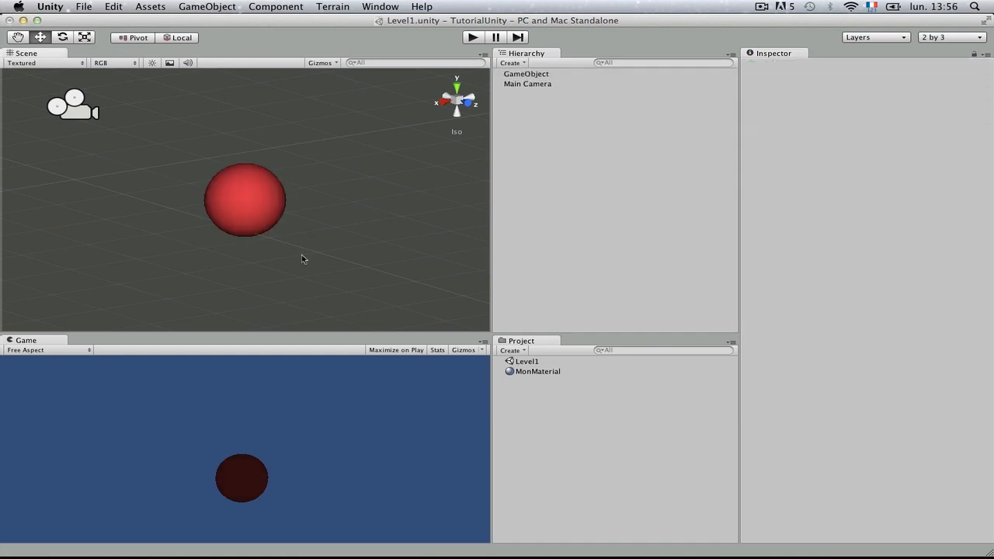
{"action": "left_click", "coordinate": [259, 226]}
{"action": "left_click", "coordinate": [277, 293]}
{"action": "left_click", "coordinate": [274, 222]}
{"action": "left_click", "coordinate": [321, 292]}
Create a point light in the scene.
{"action": "scroll", "coordinate": [322, 289], "scroll_direction": "down", "scroll_amount": 6}
{"action": "left_click_drag", "start_coordinate": [348, 215], "coordinate": [359, 262], "text": "alt"}
{"action": "scroll", "coordinate": [356, 252], "scroll_direction": "up", "scroll_amount": 2}
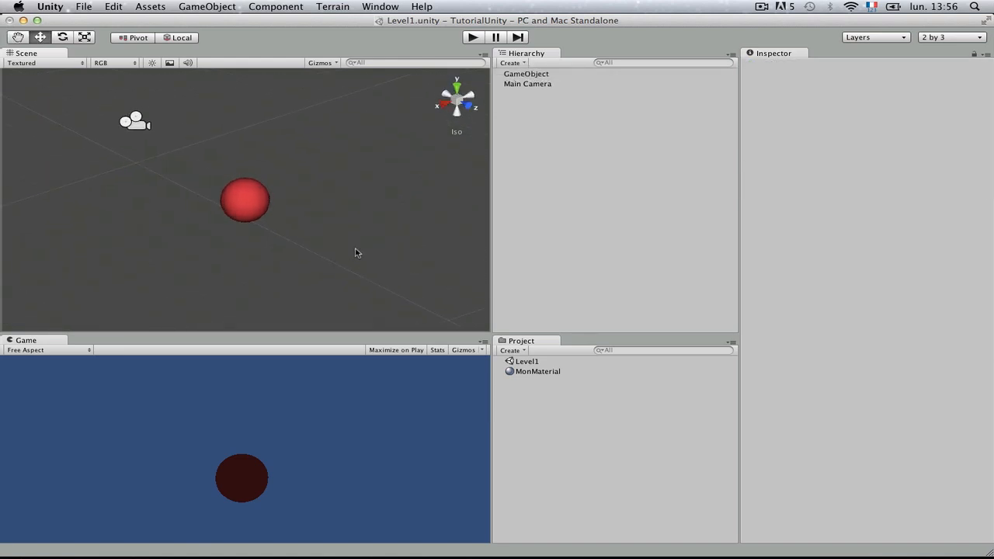
{"action": "left_click", "coordinate": [214, 5]}
{"action": "mouse_move", "coordinate": [210, 34]}
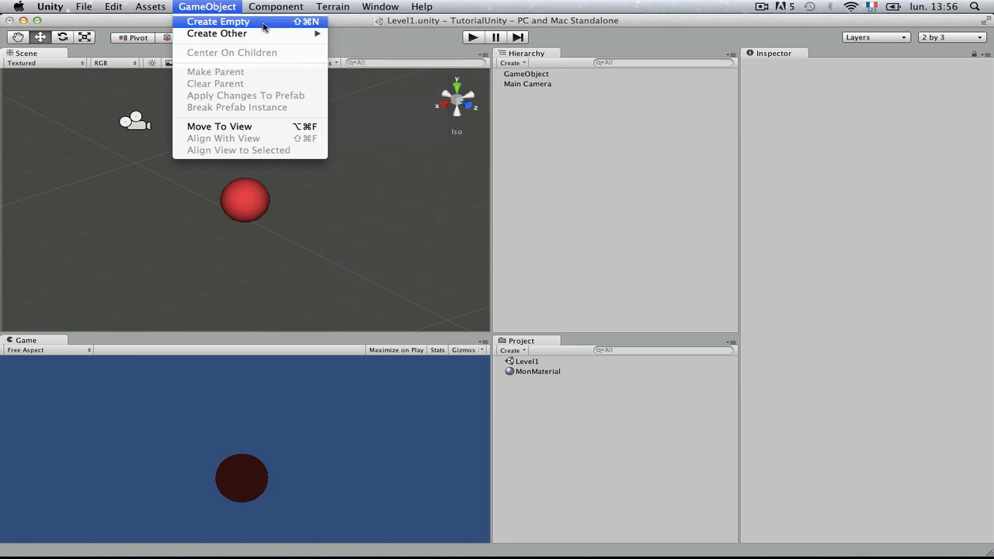
{"action": "mouse_move", "coordinate": [271, 7]}
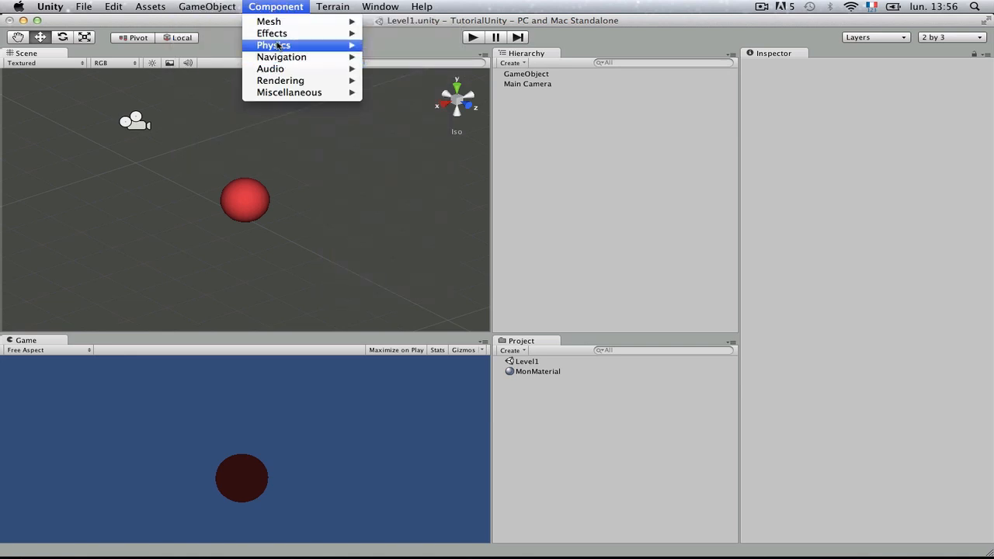
{"action": "mouse_move", "coordinate": [225, 10]}
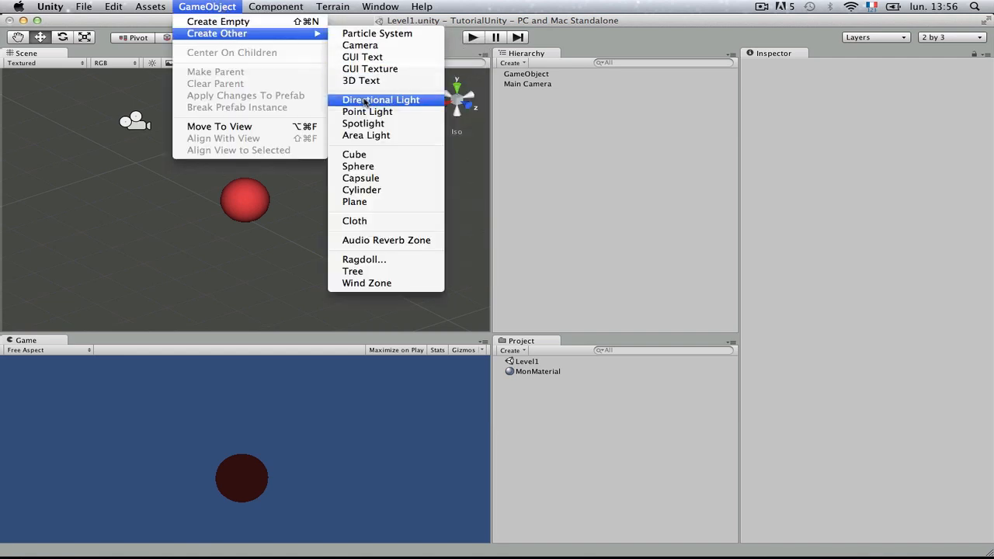
{"action": "left_click", "coordinate": [365, 111]}
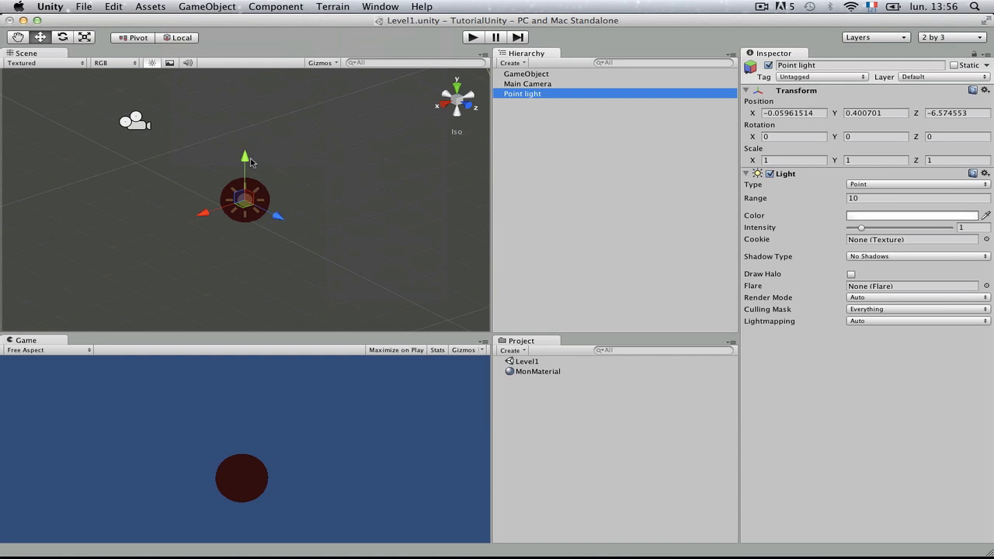
Move the point light above the sphere and towards the camera, to about Y 1.89 and Z -8.06.
{"action": "left_click_drag", "start_coordinate": [250, 162], "coordinate": [250, 102]}
{"action": "left_click_drag", "start_coordinate": [281, 160], "coordinate": [237, 126]}
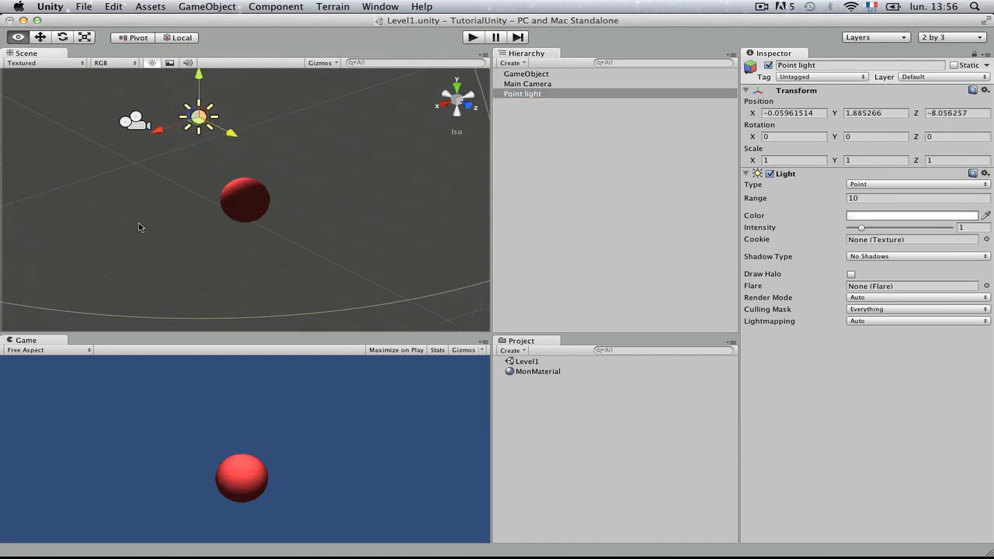
{"action": "left_click_drag", "start_coordinate": [140, 225], "coordinate": [346, 232], "text": "alt"}
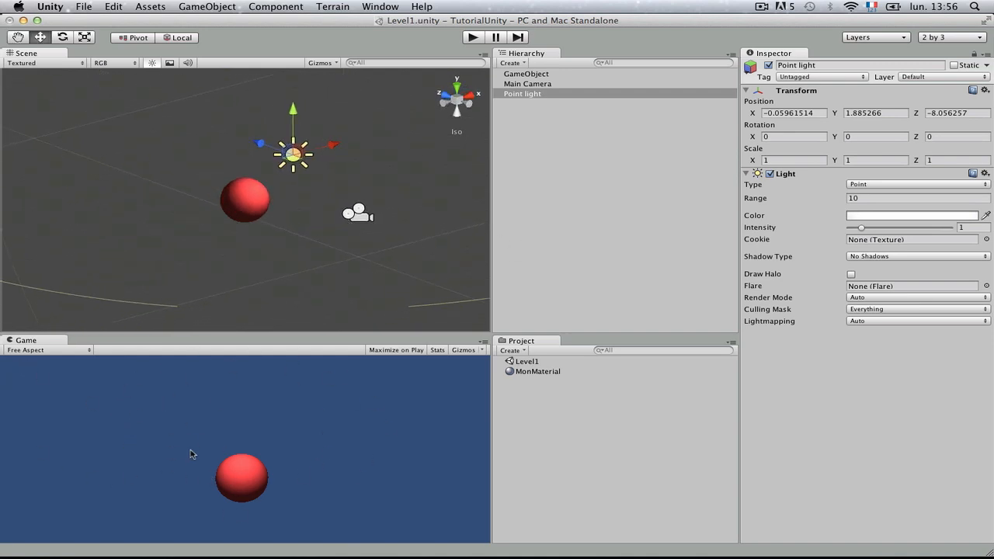
{"action": "left_click", "coordinate": [289, 506]}
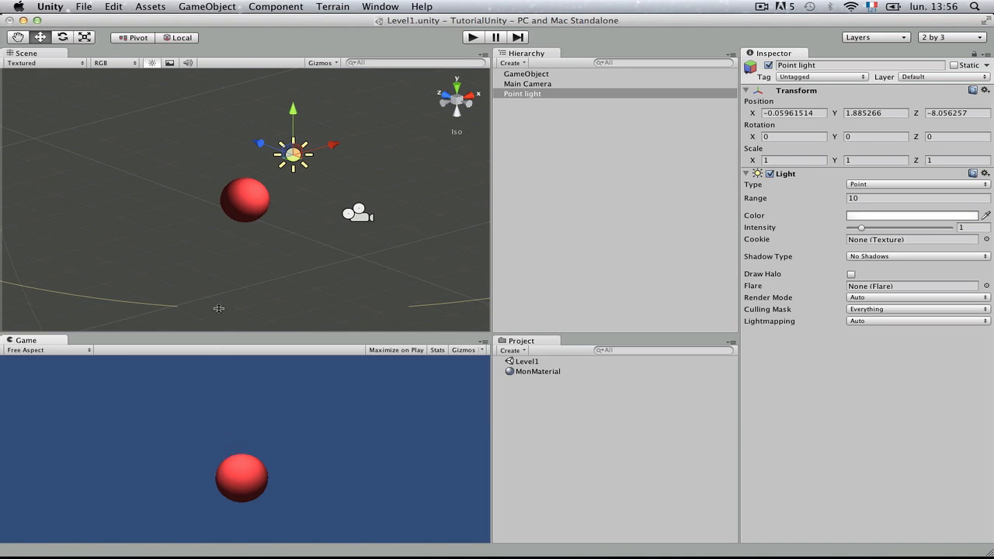
Select the point light in the scene and look over its available light types.
{"action": "left_click", "coordinate": [535, 114]}
{"action": "left_click", "coordinate": [533, 96]}
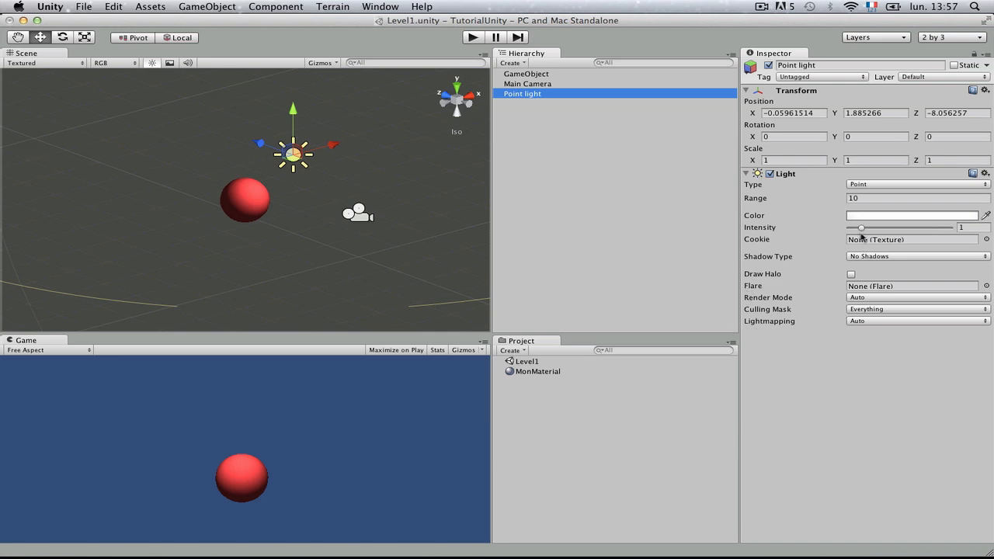
{"action": "left_click", "coordinate": [867, 186]}
{"action": "left_click", "coordinate": [867, 185]}
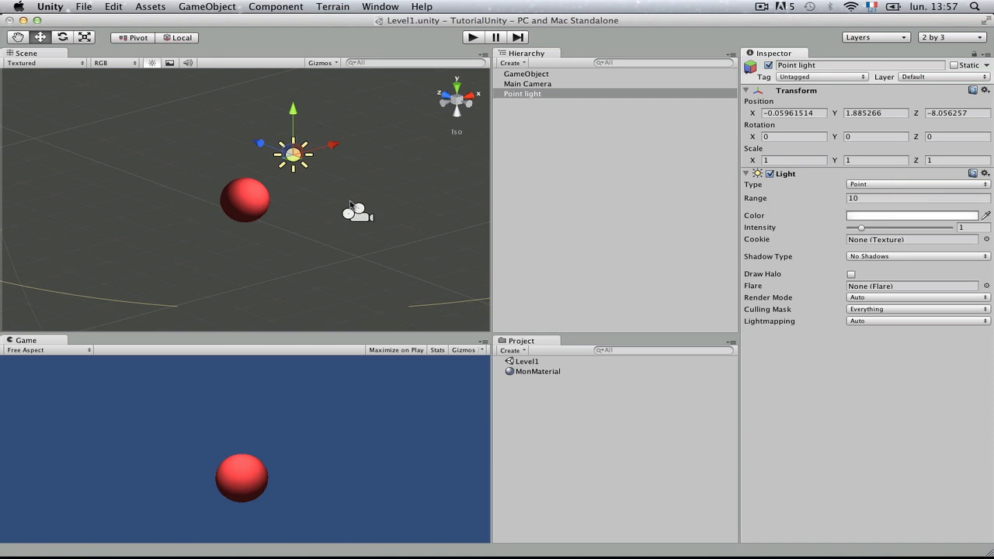
Try ranges of 200 and 2 on the point light and restore the range to 10.
{"action": "scroll", "coordinate": [354, 206], "scroll_direction": "down", "scroll_amount": 5}
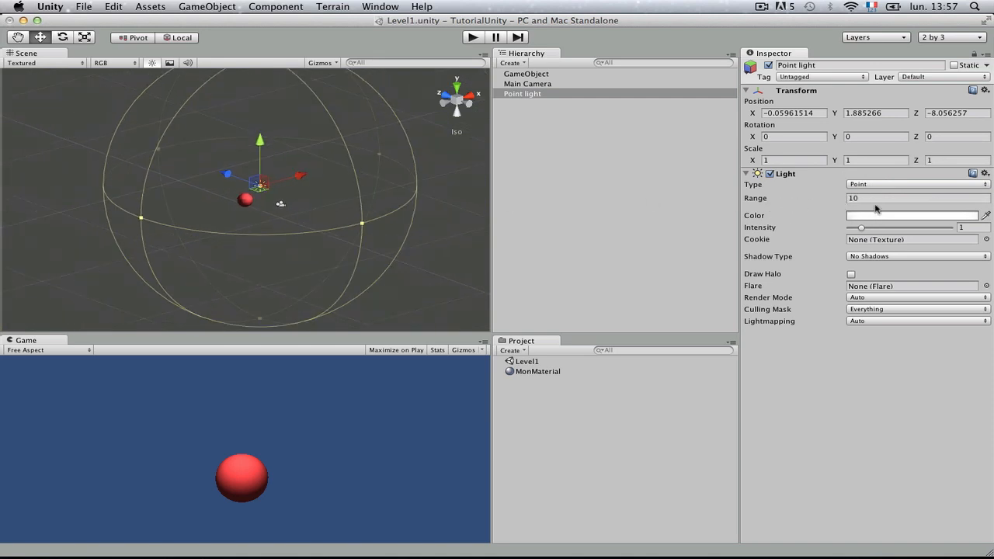
{"action": "left_click", "coordinate": [875, 199]}
{"action": "type", "text": "200"}
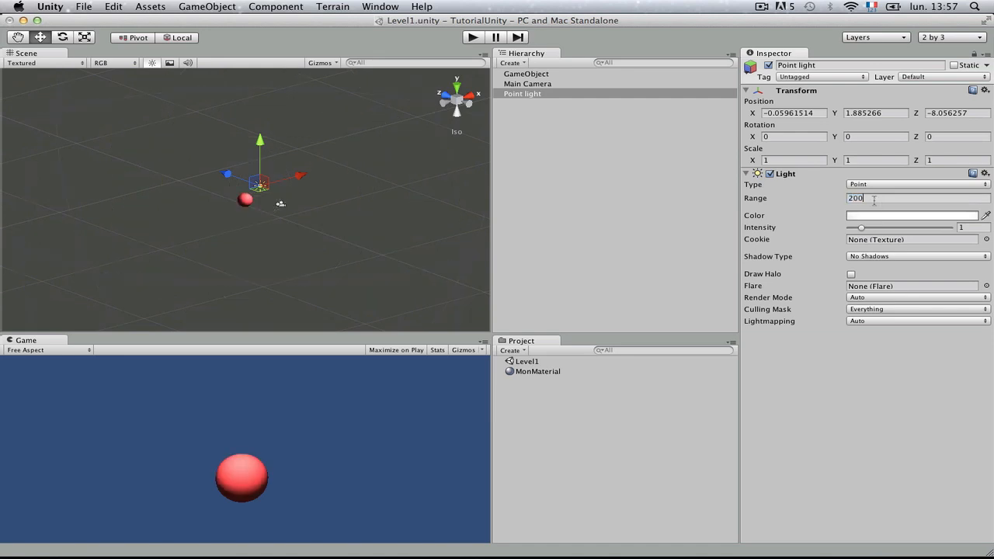
{"action": "key", "text": "BackSpace"}
{"action": "key", "text": "BackSpace"}
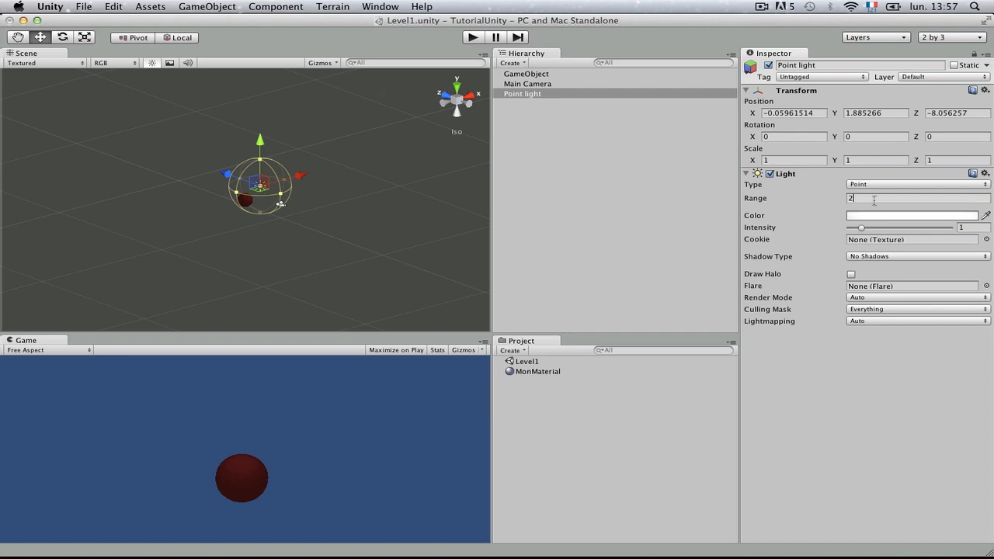
{"action": "key", "text": "BackSpace"}
{"action": "type", "text": "10"}
{"action": "scroll", "coordinate": [192, 175], "scroll_direction": "up", "scroll_amount": 4}
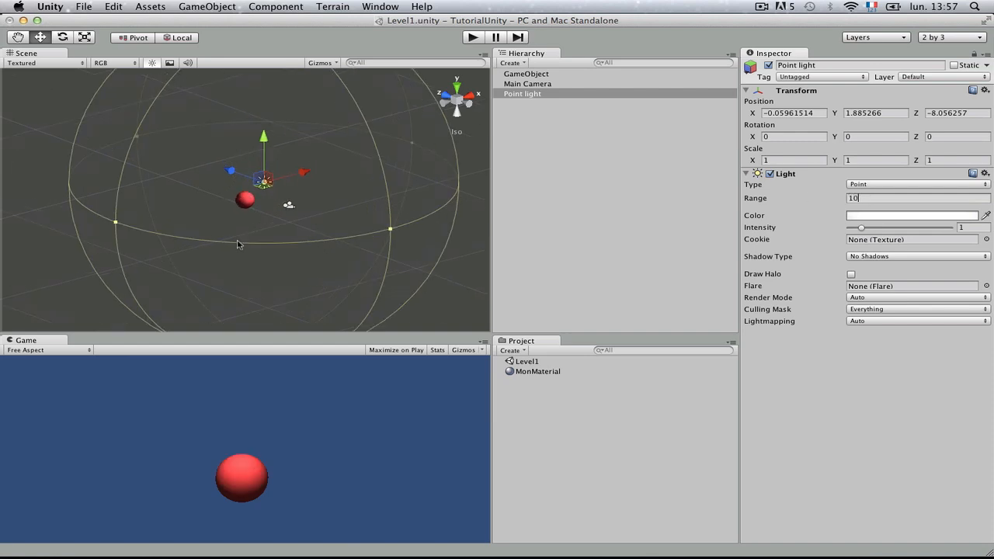
Try another color on the point light, return it to white, and set the light's intensity to 1.03.
{"action": "left_click", "coordinate": [910, 216]}
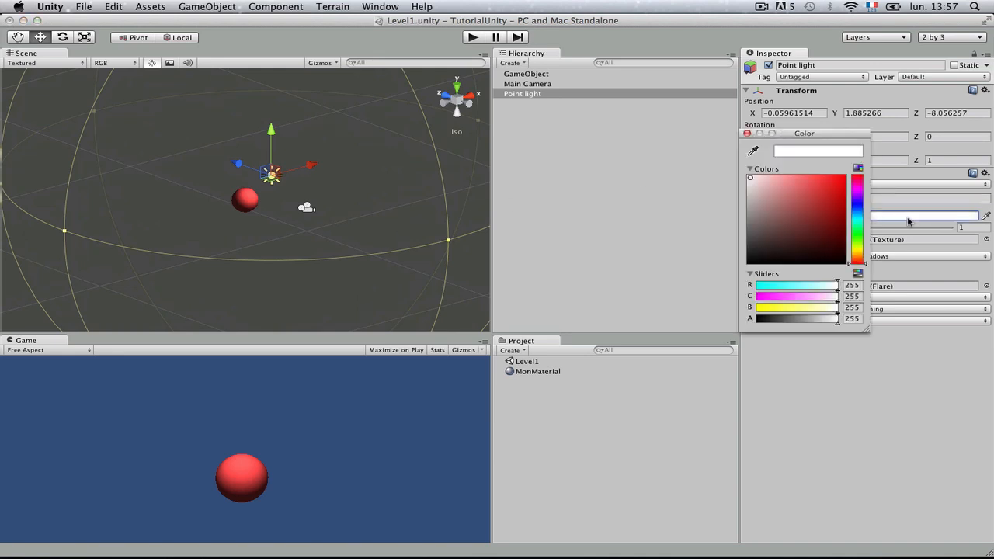
{"action": "left_click_drag", "start_coordinate": [796, 208], "coordinate": [749, 177]}
{"action": "left_click", "coordinate": [748, 134]}
{"action": "left_click_drag", "start_coordinate": [863, 227], "coordinate": [863, 256]}
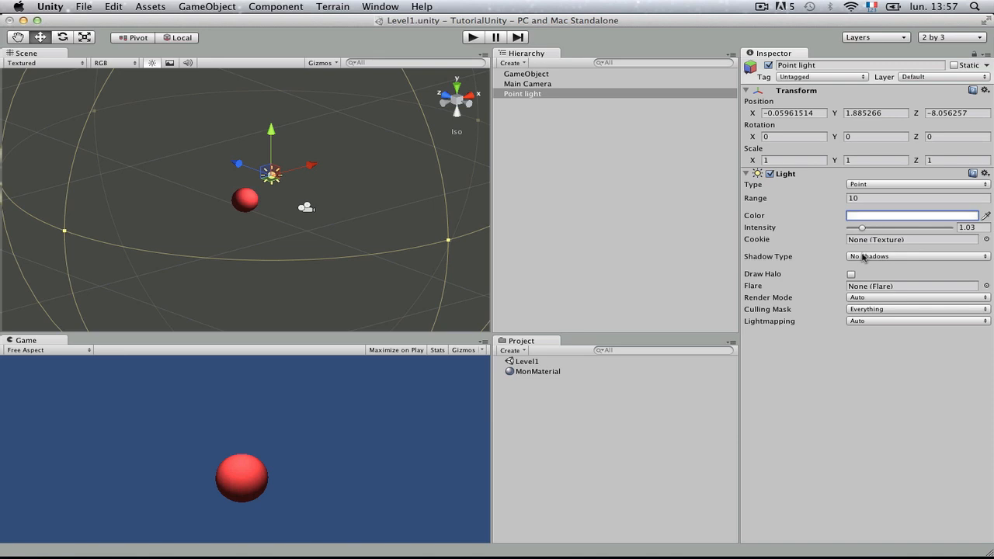
Try Hard Shadows on the point light and restore the shadow type to No Shadows.
{"action": "left_click", "coordinate": [870, 257]}
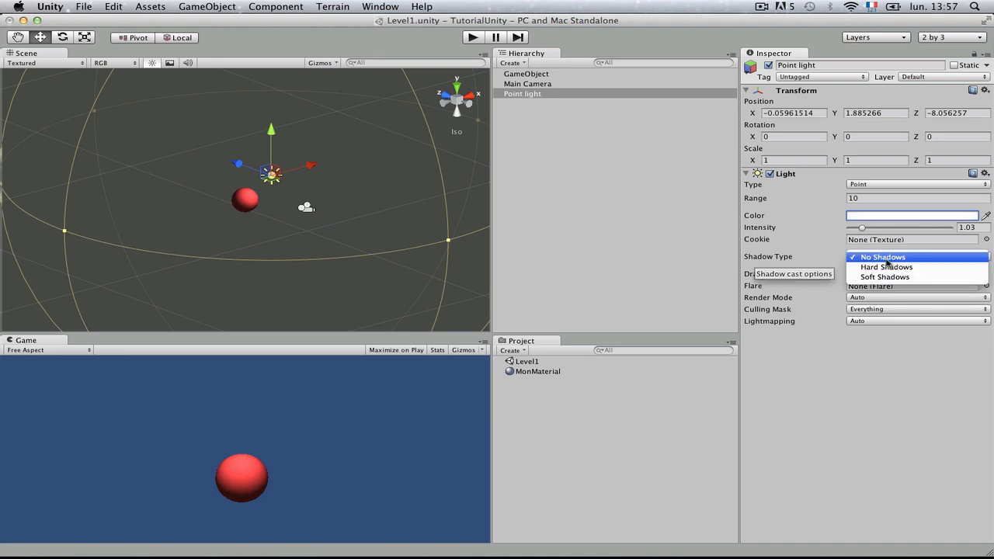
{"action": "left_click", "coordinate": [922, 268]}
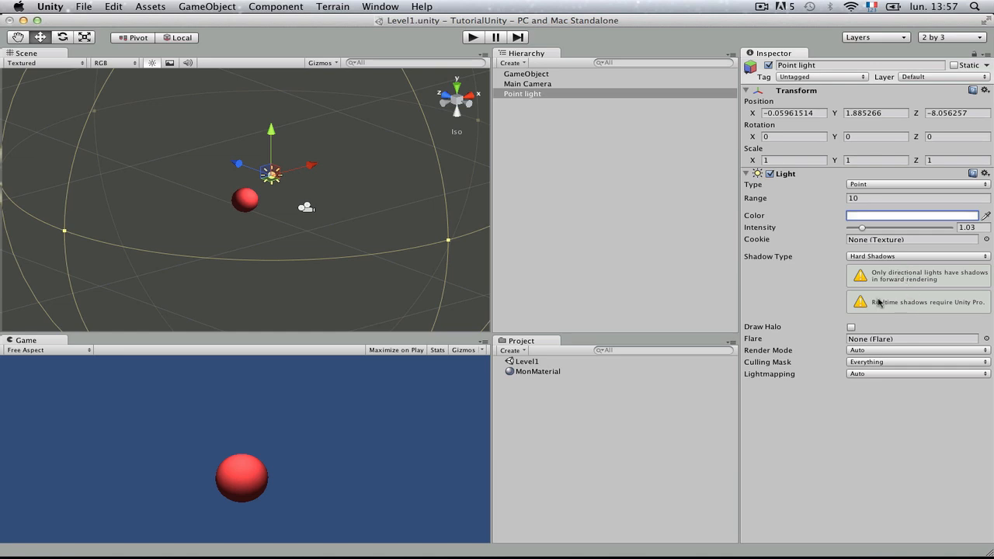
{"action": "left_click", "coordinate": [880, 256]}
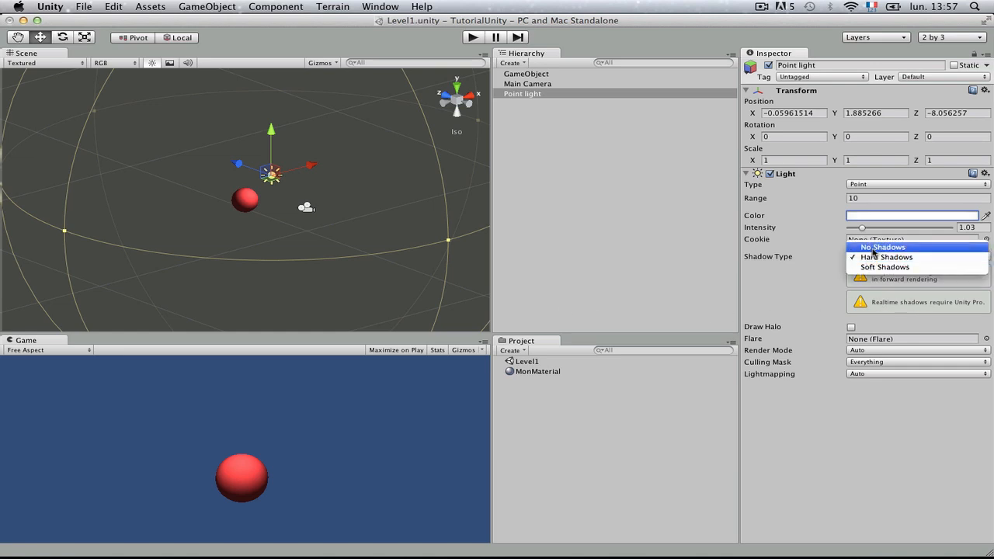
{"action": "left_click", "coordinate": [875, 247]}
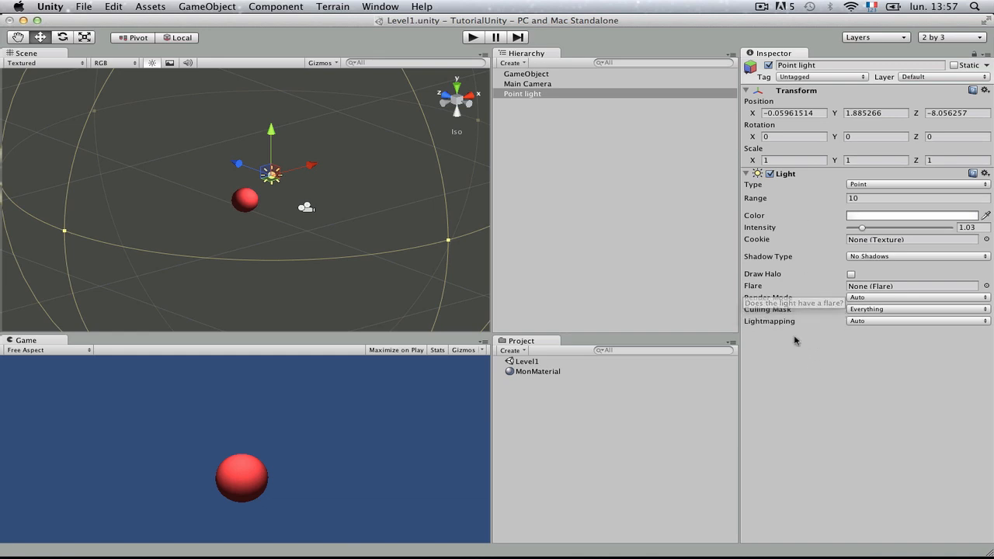
{"action": "left_click", "coordinate": [746, 173]}
{"action": "left_click", "coordinate": [746, 173]}
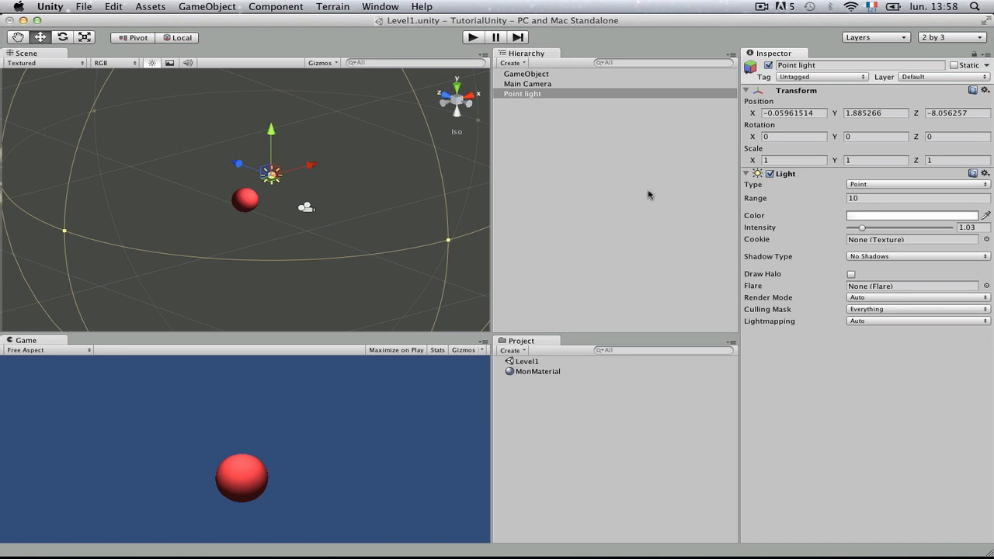
Review the components of the sphere's GameObject, the Main Camera and the Point light.
{"action": "left_click", "coordinate": [607, 257]}
{"action": "scroll", "coordinate": [227, 250], "scroll_direction": "up", "scroll_amount": 3}
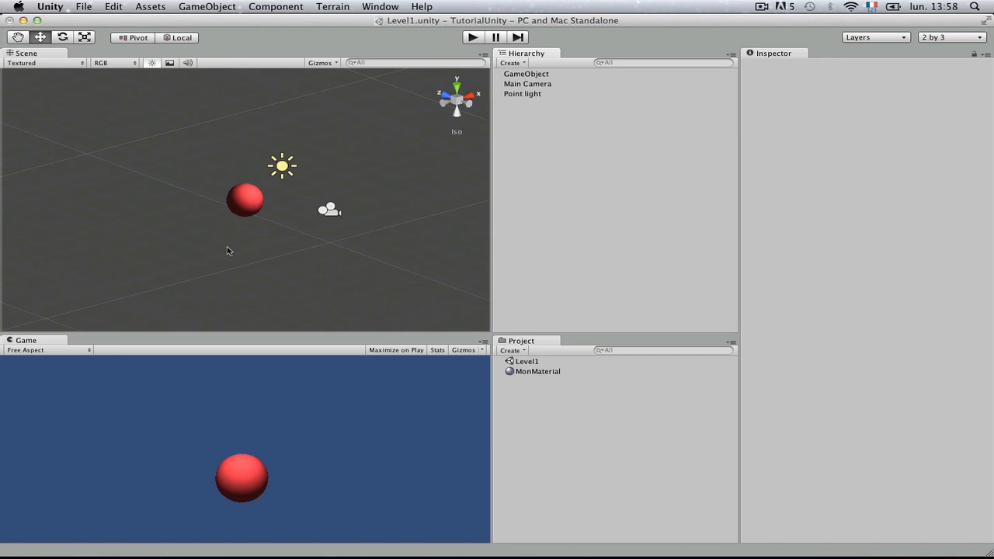
{"action": "left_click", "coordinate": [538, 75]}
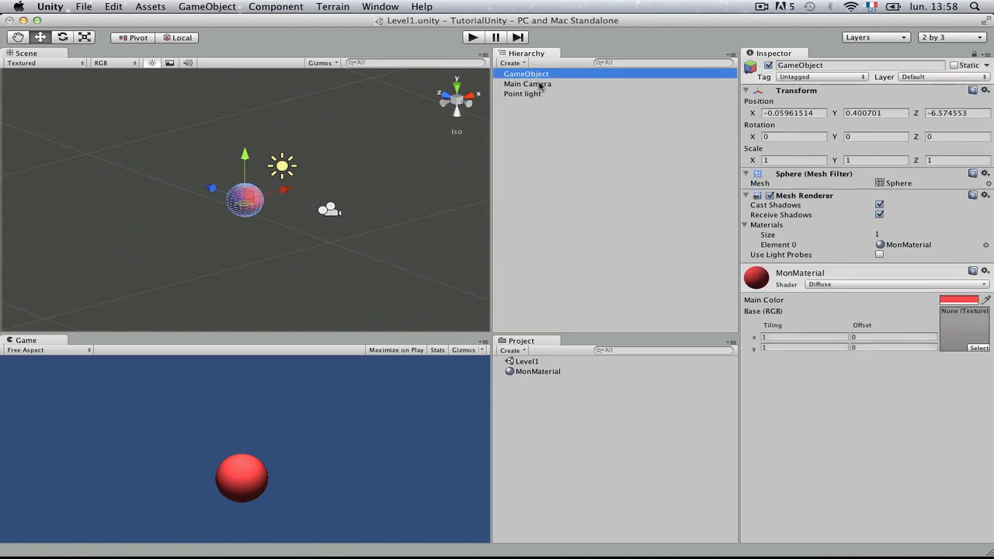
{"action": "left_click", "coordinate": [539, 84]}
{"action": "left_click", "coordinate": [539, 94]}
{"action": "left_click", "coordinate": [539, 84]}
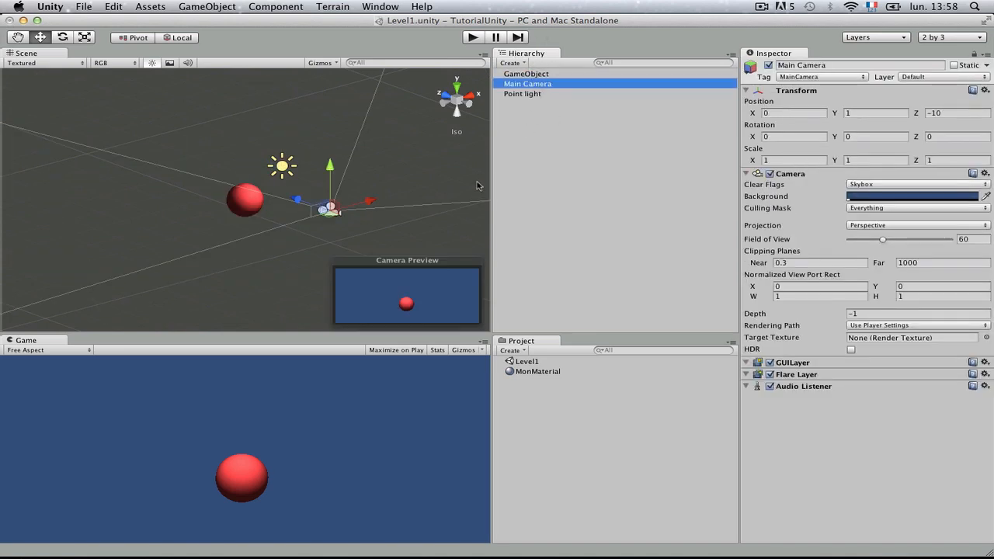
{"action": "left_click", "coordinate": [554, 140]}
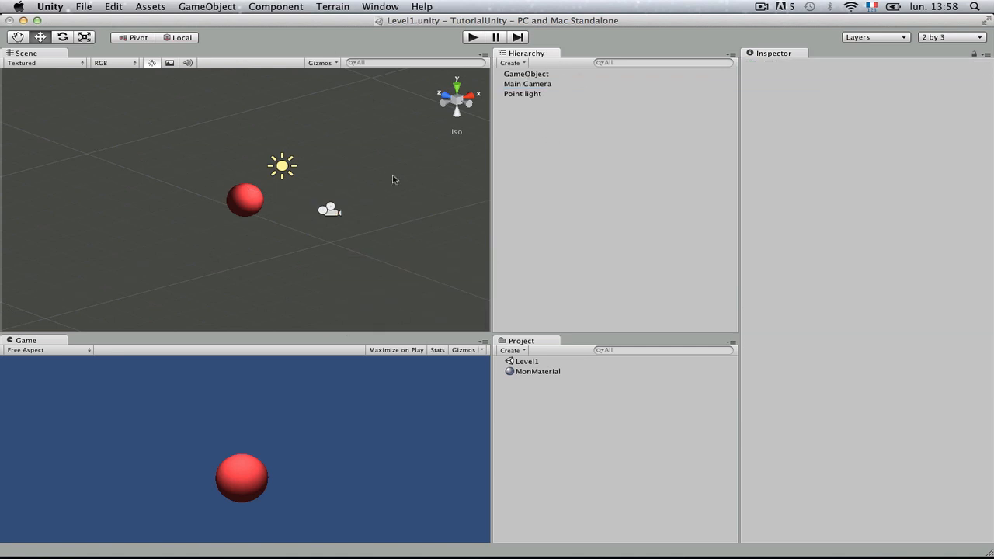
Check the Level1 scene asset and the asset types that can be created in the project.
{"action": "left_click", "coordinate": [517, 363]}
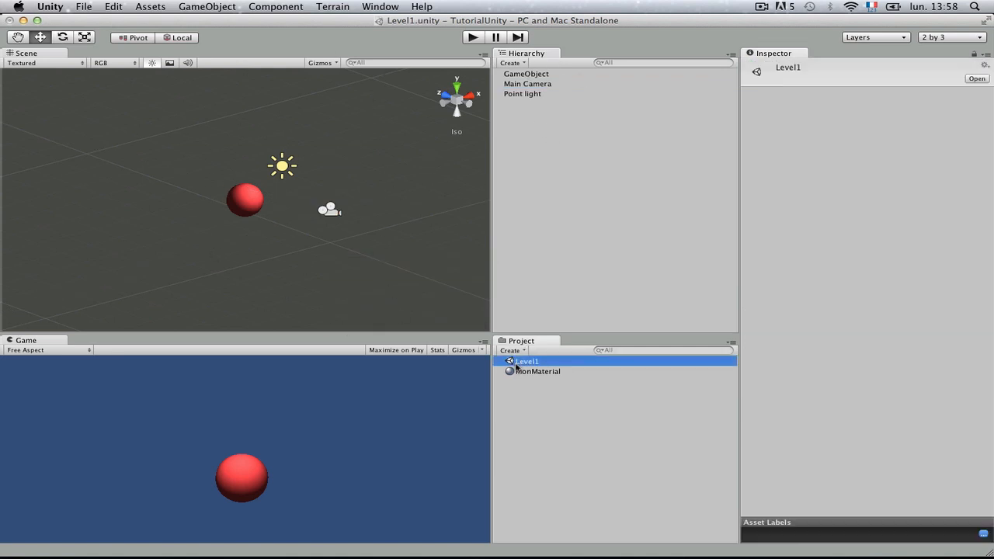
{"action": "left_click", "coordinate": [589, 214]}
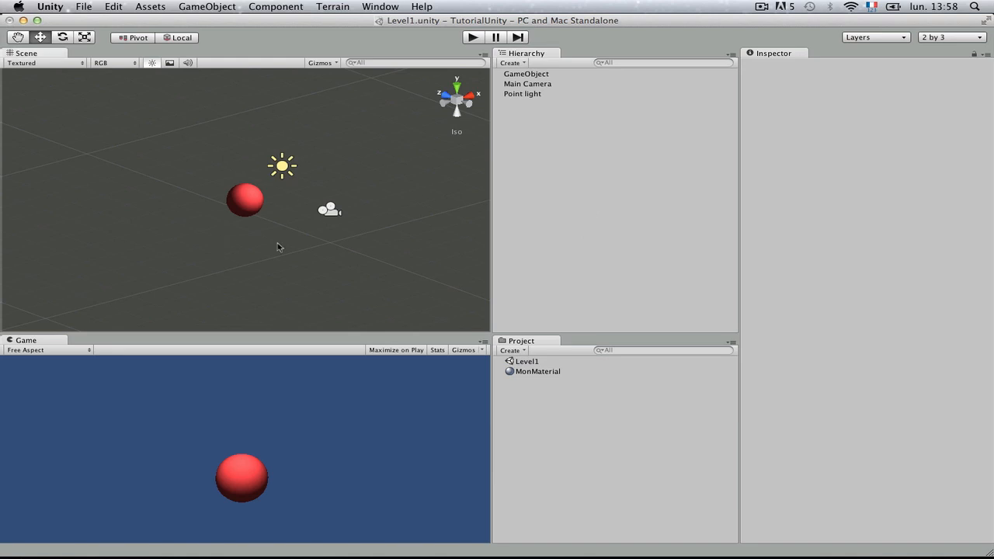
{"action": "left_click", "coordinate": [546, 362]}
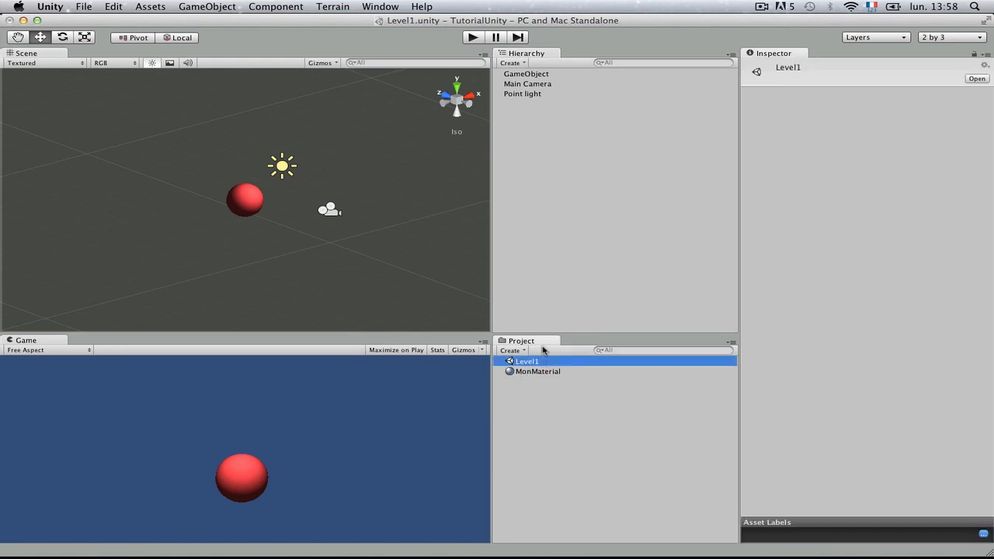
{"action": "left_click", "coordinate": [557, 257]}
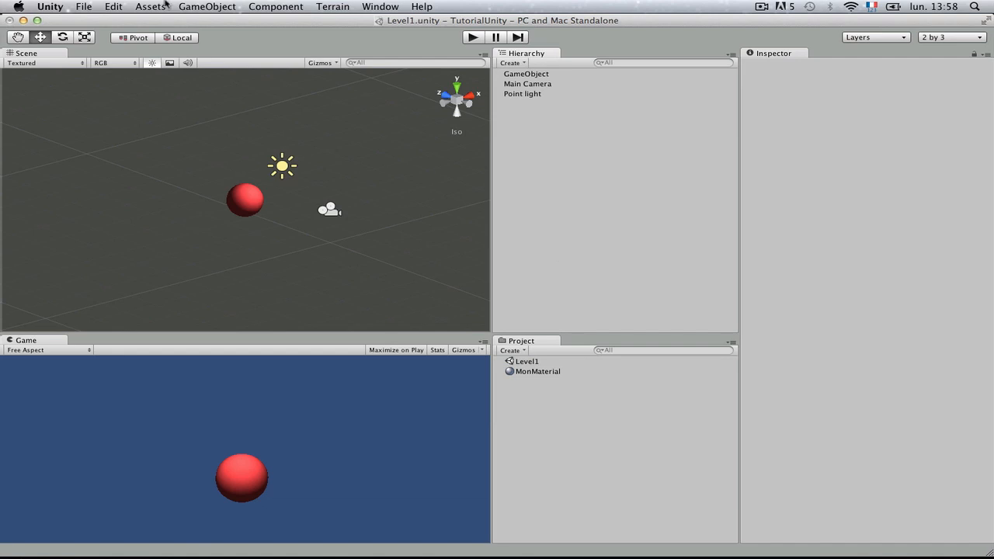
{"action": "right_click", "coordinate": [547, 438]}
{"action": "mouse_move", "coordinate": [624, 371]}
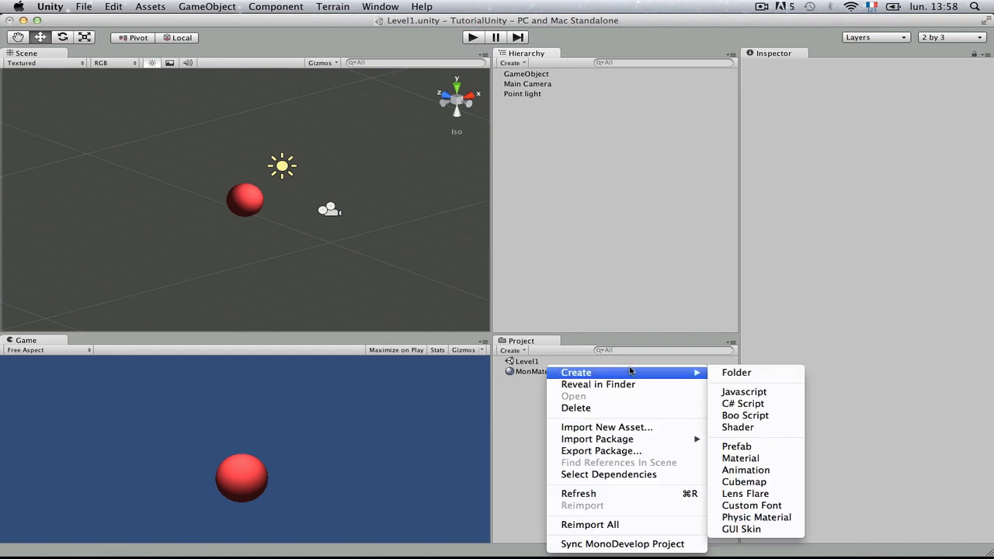
{"action": "left_click", "coordinate": [499, 393]}
Create a new scene, saving the changes made in Level1.
{"action": "left_click", "coordinate": [85, 5]}
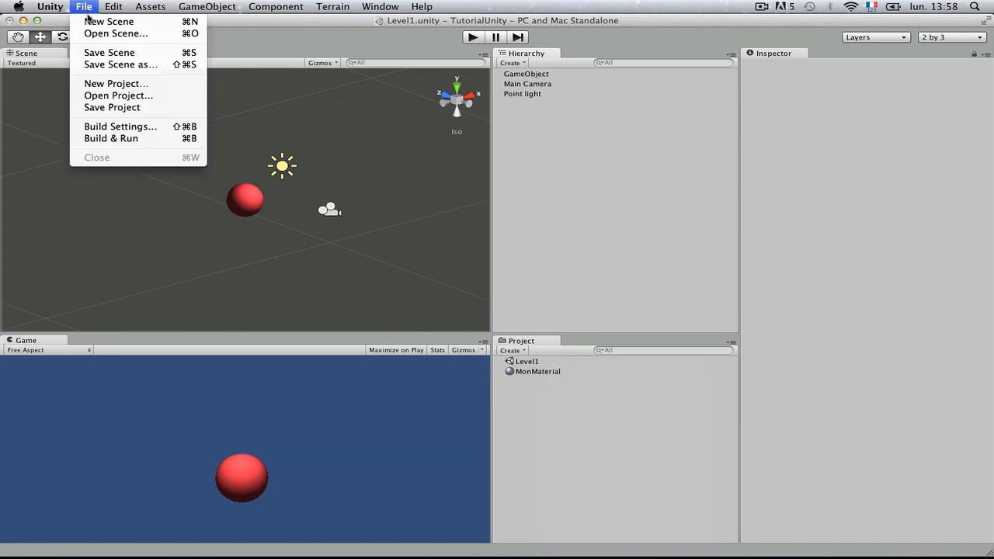
{"action": "left_click", "coordinate": [91, 23]}
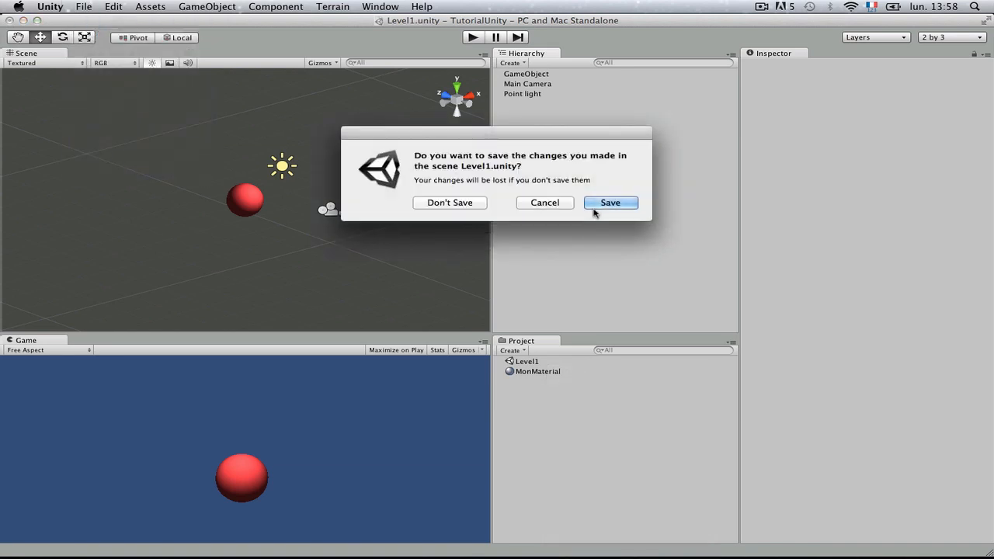
{"action": "left_click", "coordinate": [614, 206]}
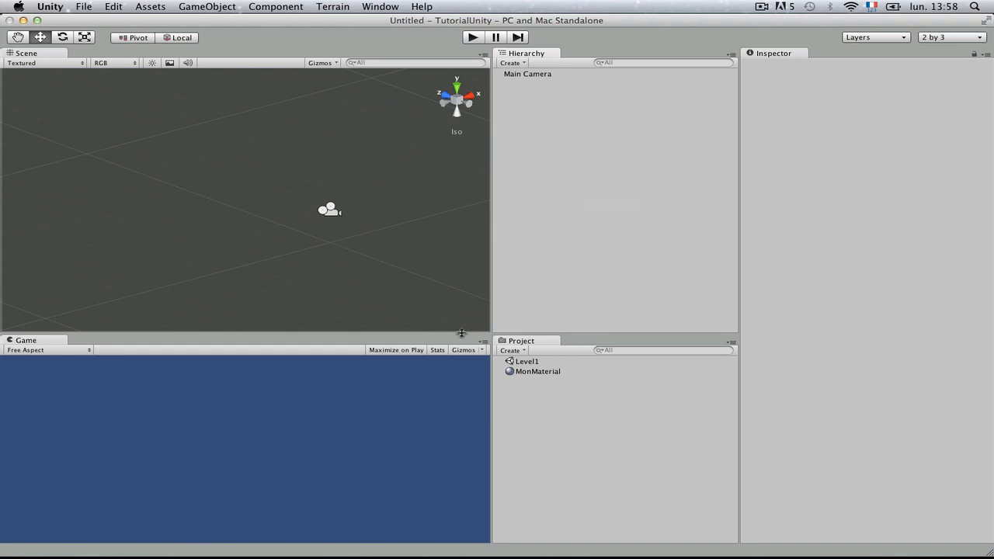
Save the new scene as Level2 in the project's Assets folder.
{"action": "key", "text": "super+s"}
{"action": "type", "text": "Level"}
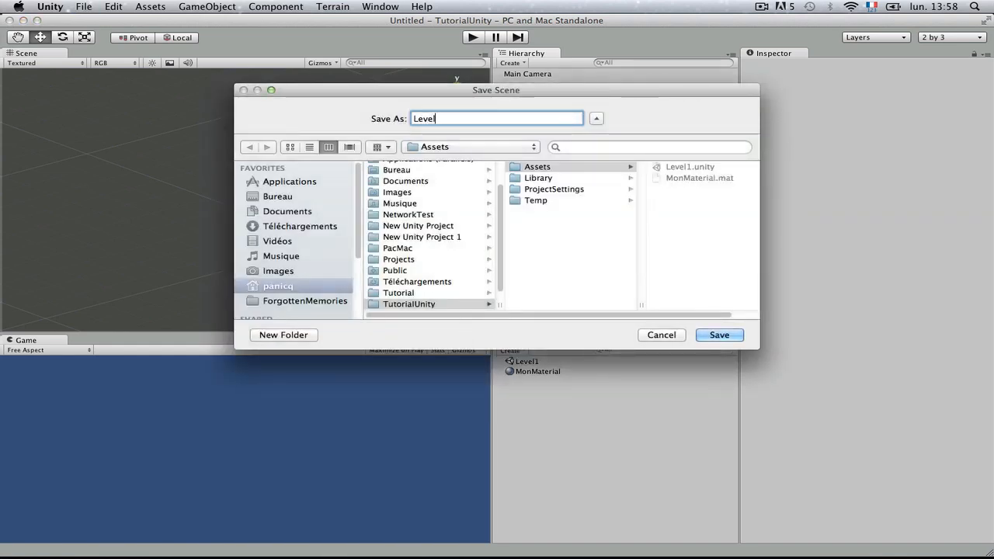
{"action": "type", "text": "2"}
{"action": "key", "text": "Return"}
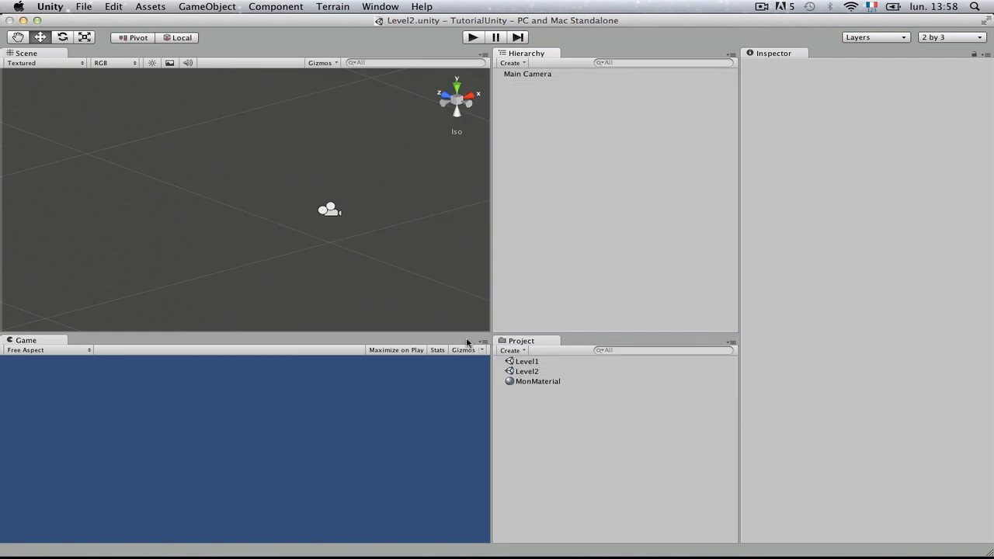
Check the Level2 scene asset and the Main Camera in the new scene.
{"action": "left_click", "coordinate": [534, 372]}
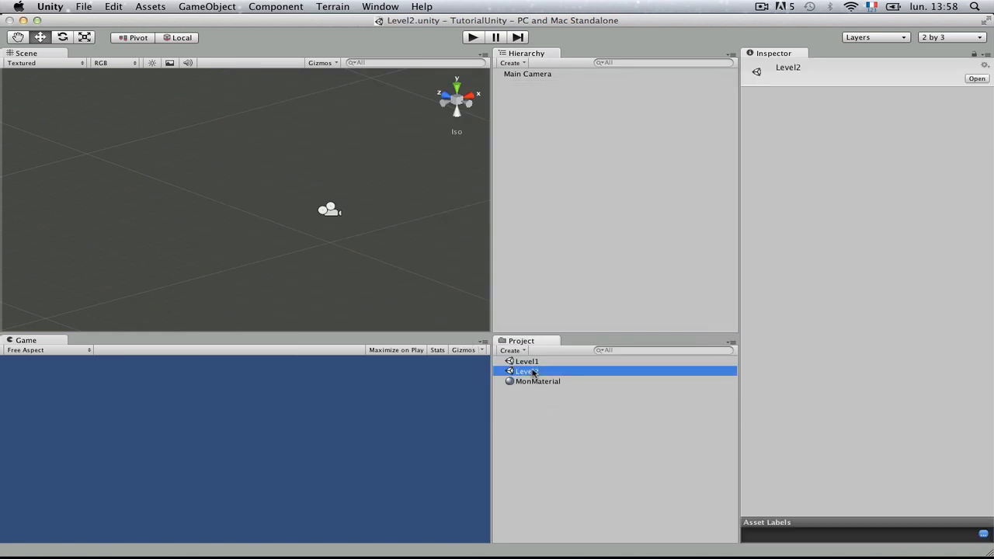
{"action": "left_click", "coordinate": [589, 208]}
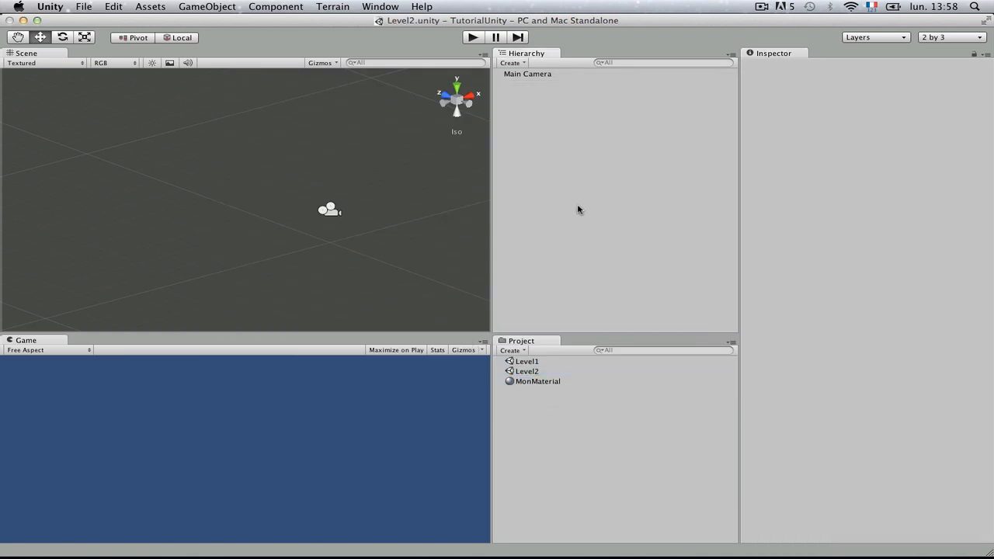
{"action": "left_click", "coordinate": [527, 76]}
{"action": "left_click", "coordinate": [541, 140]}
Reopen the Level1 scene from the project assets.
{"action": "left_click", "coordinate": [531, 362]}
{"action": "double_click", "coordinate": [530, 362]}
{"action": "left_click", "coordinate": [546, 195]}
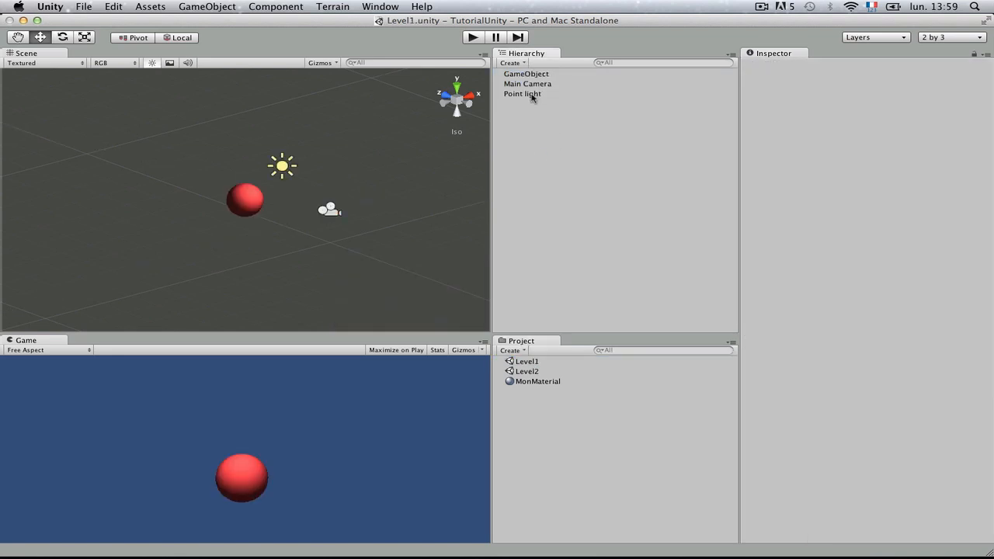
Compare the components of Level1's GameObject, Main Camera and Point light.
{"action": "left_click", "coordinate": [531, 75]}
{"action": "left_click", "coordinate": [531, 84]}
{"action": "left_click", "coordinate": [538, 166]}
{"action": "left_click", "coordinate": [536, 86]}
{"action": "left_click", "coordinate": [533, 94]}
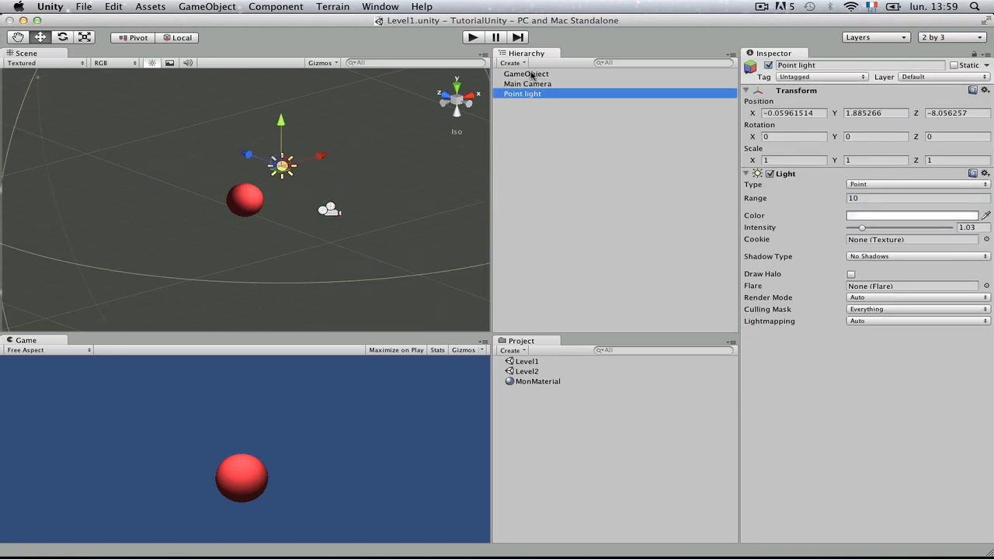
{"action": "left_click", "coordinate": [532, 74]}
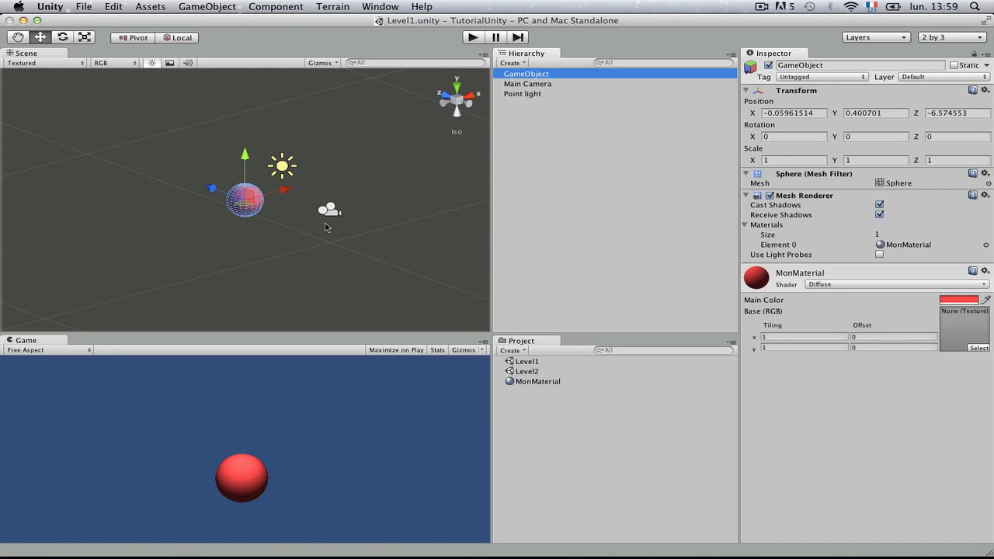
Select the sphere directly in the scene and examine its Transform, Mesh Filter, Mesh Renderer and MonMaterial.
{"action": "scroll", "coordinate": [312, 258], "scroll_direction": "up", "scroll_amount": 1}
{"action": "scroll", "coordinate": [312, 259], "scroll_direction": "up", "scroll_amount": 3}
{"action": "left_click", "coordinate": [318, 260]}
{"action": "left_click", "coordinate": [268, 207]}
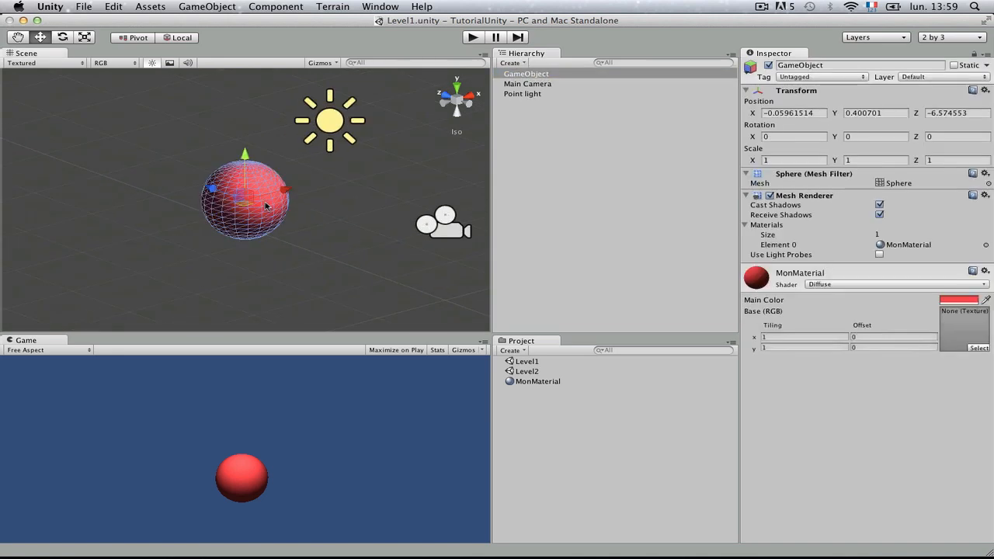
{"action": "left_click", "coordinate": [561, 146]}
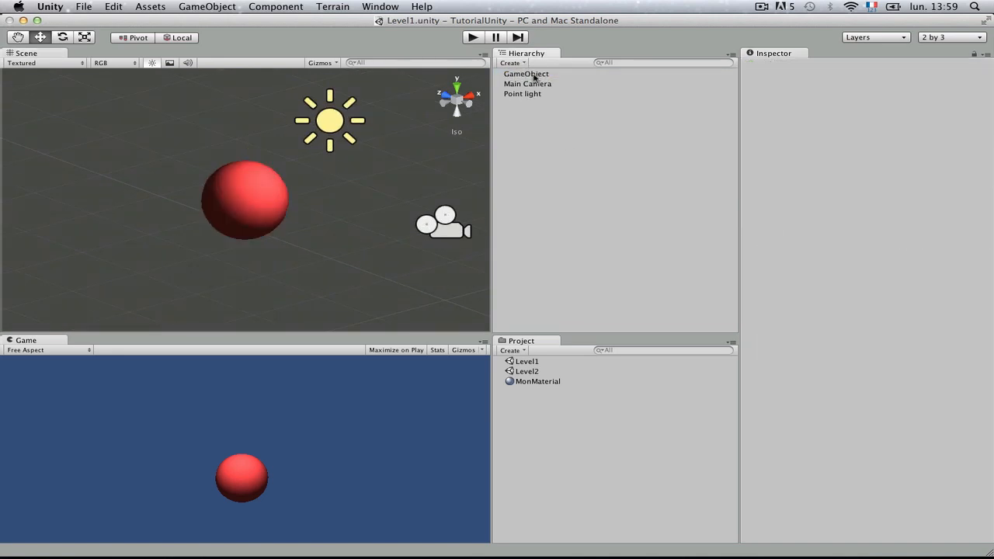
{"action": "left_click", "coordinate": [256, 215]}
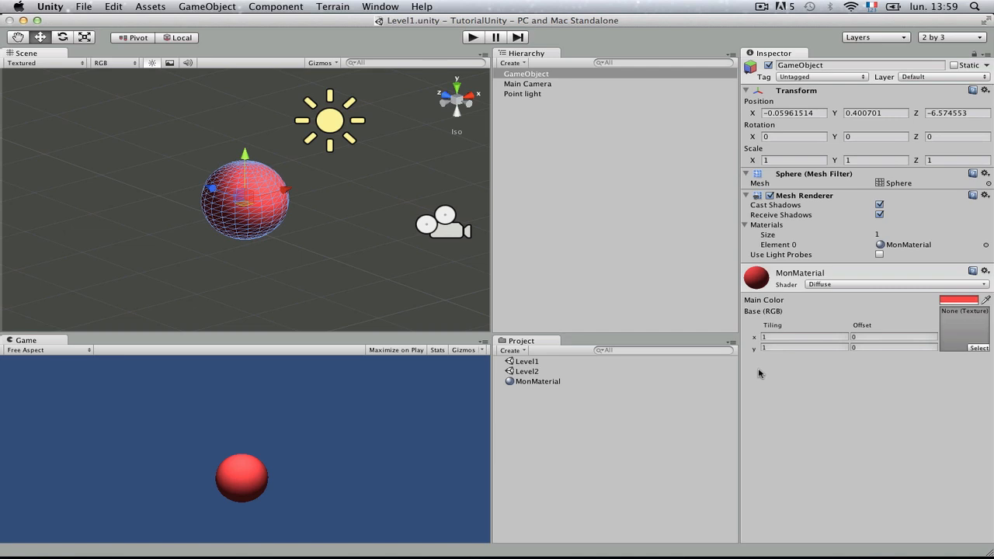
Reselect GameObject from the scene's object list and highlight its full name in the object properties.
{"action": "left_click", "coordinate": [566, 199]}
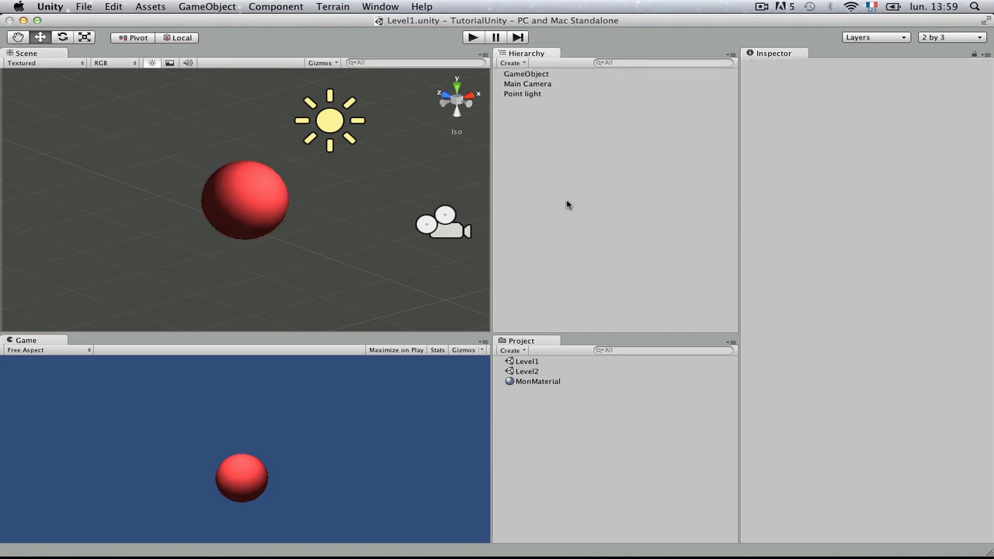
{"action": "left_click", "coordinate": [544, 73]}
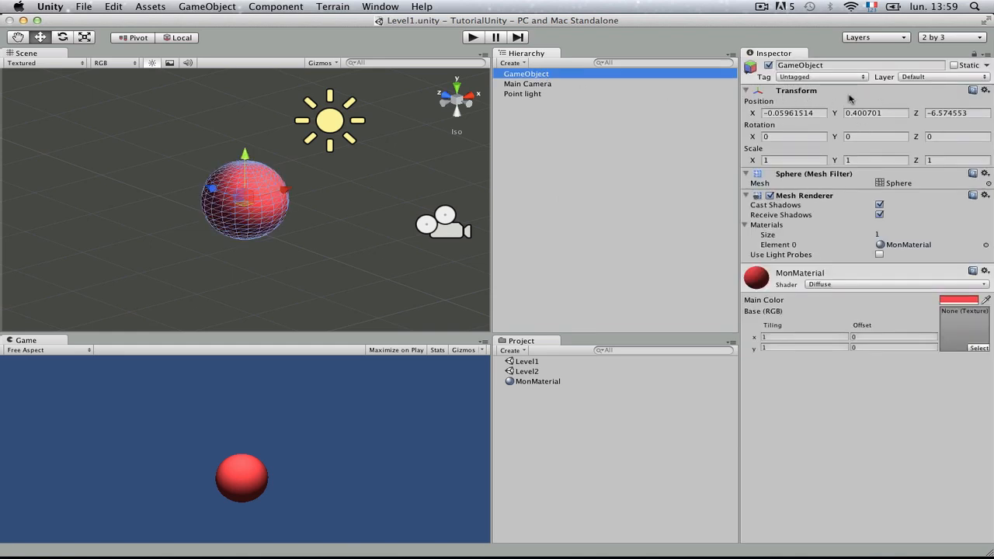
{"action": "scroll", "coordinate": [187, 203], "scroll_direction": "down", "scroll_amount": 5}
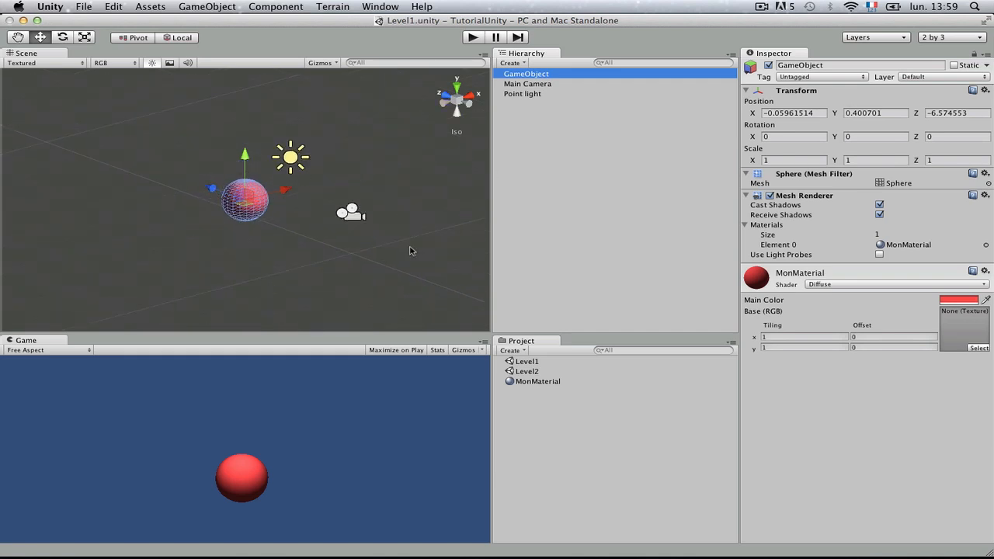
{"action": "left_click", "coordinate": [877, 64]}
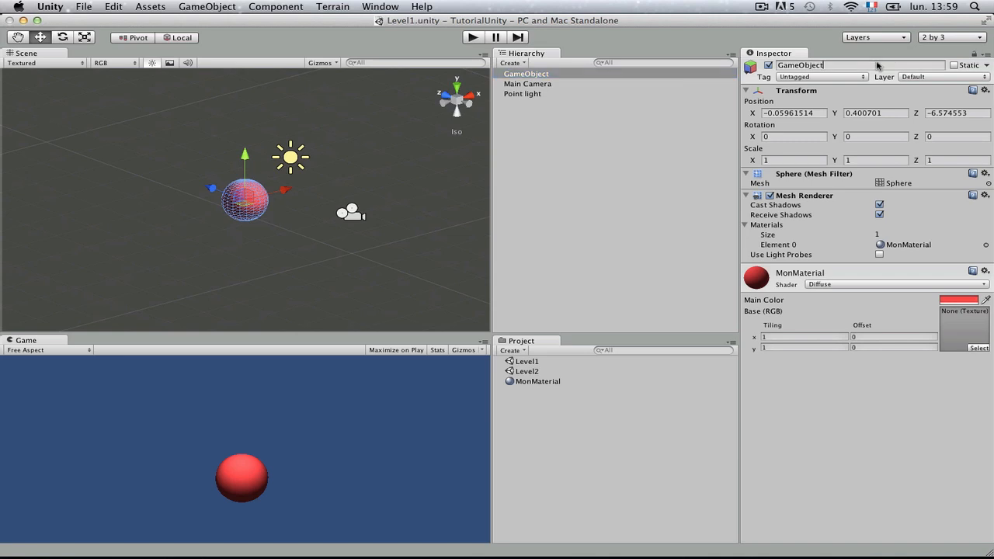
{"action": "left_click", "coordinate": [877, 64]}
{"action": "double_click", "coordinate": [877, 64]}
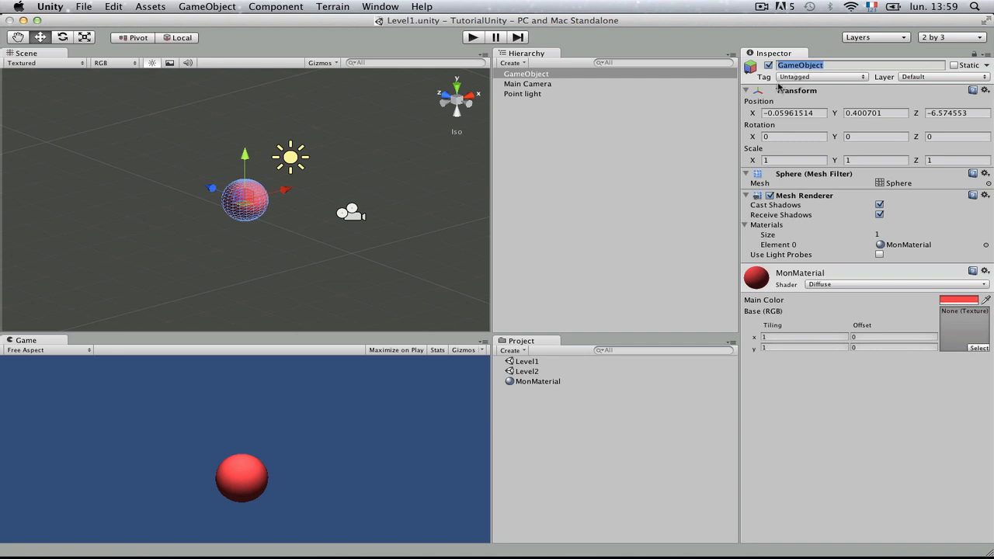
Review the tags available for GameObject, keeping Untagged, and clear the selection.
{"action": "left_click", "coordinate": [809, 77]}
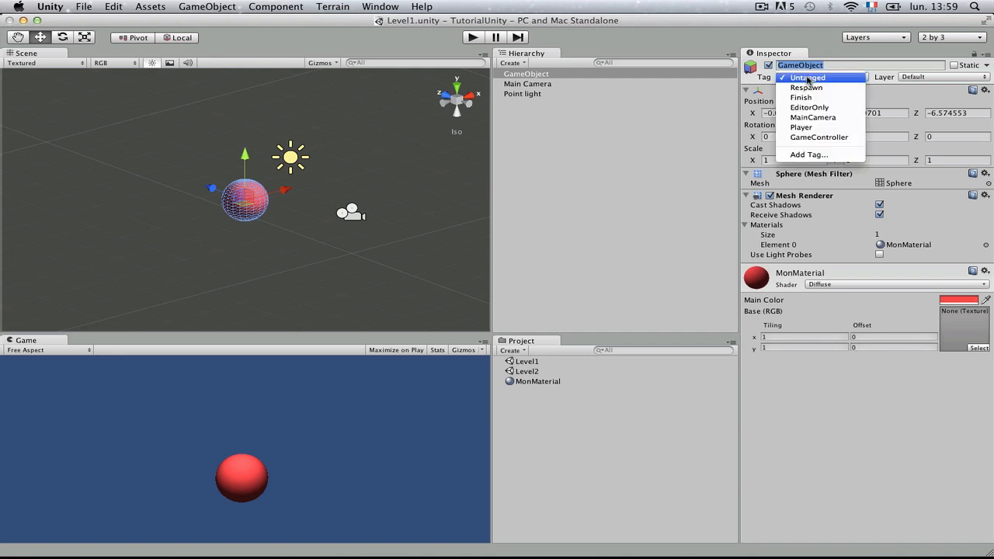
{"action": "left_click", "coordinate": [809, 78]}
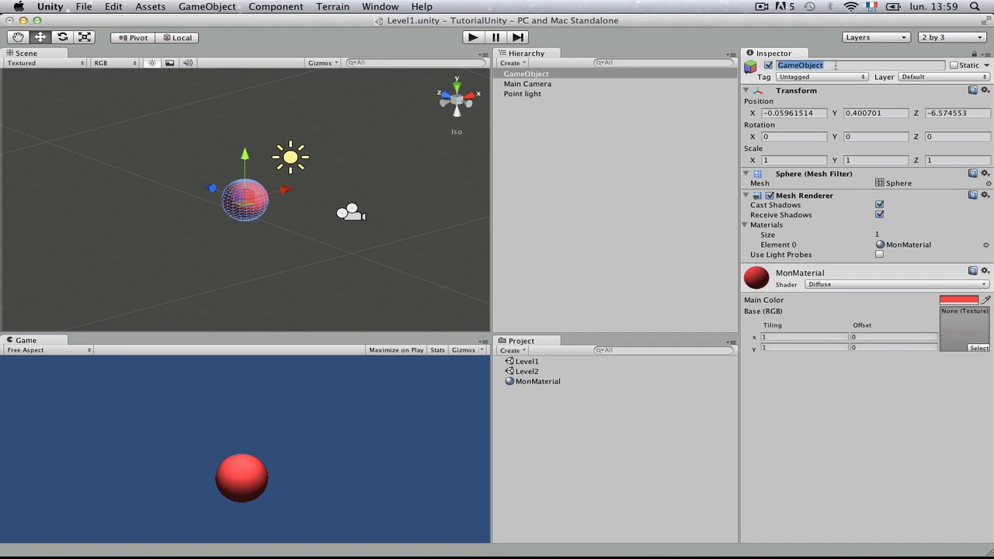
{"action": "left_click", "coordinate": [836, 65]}
{"action": "left_click", "coordinate": [582, 196]}
{"action": "scroll", "coordinate": [268, 279], "scroll_direction": "down", "scroll_amount": 2}
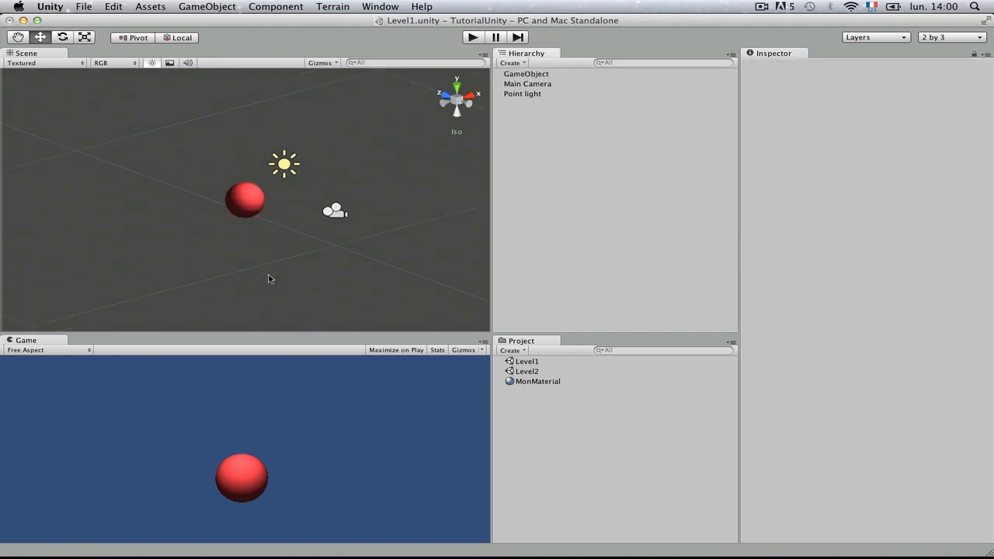